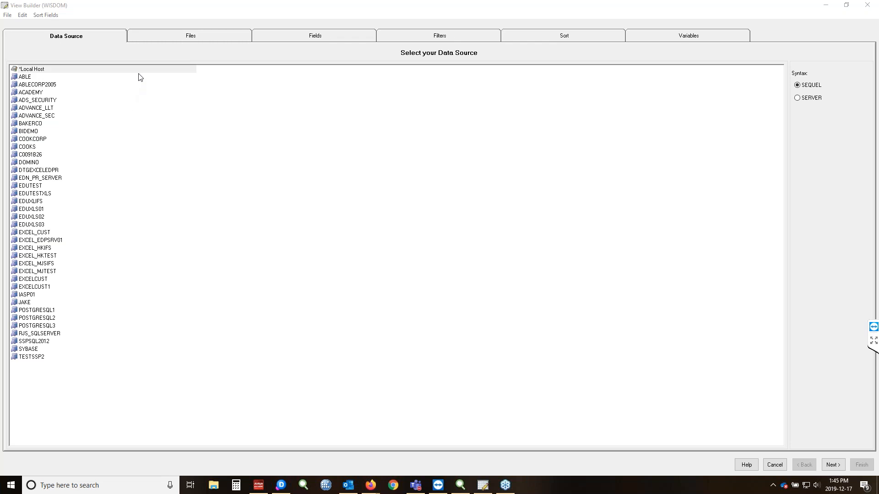
- Choose *Local Host as the view's data source and proceed to file selection
click(141, 70)
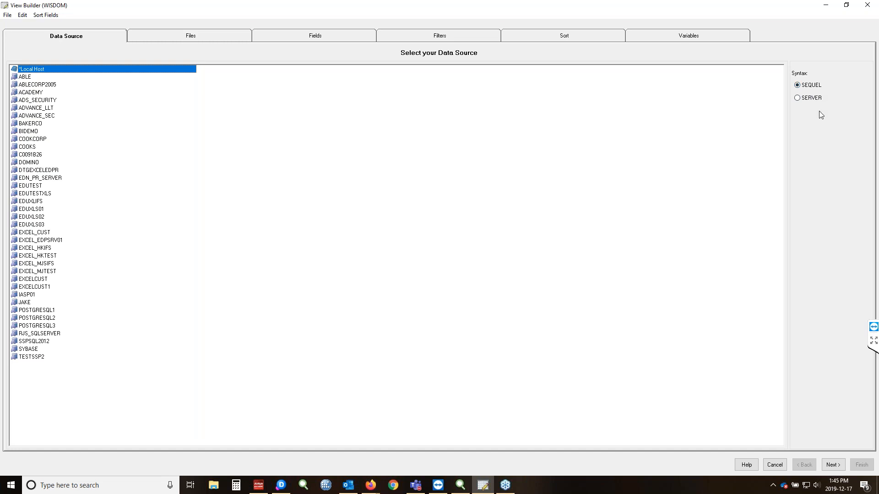
click(832, 464)
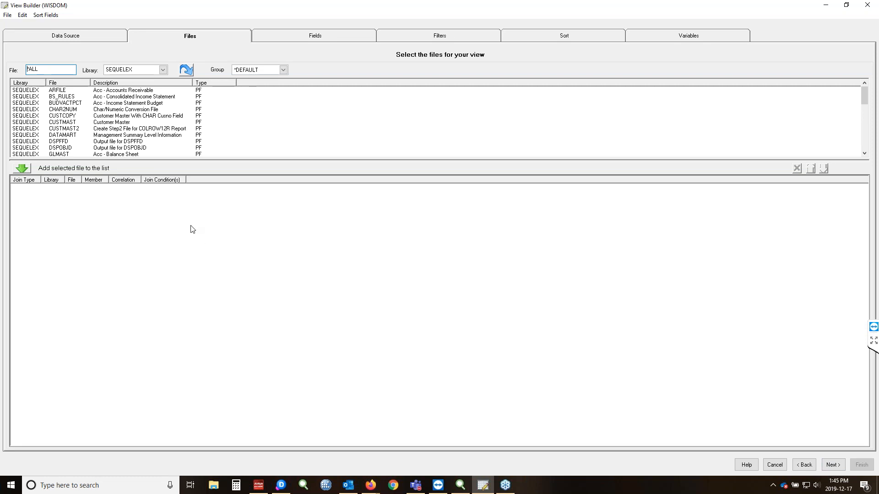
scroll(81, 133, down, 1)
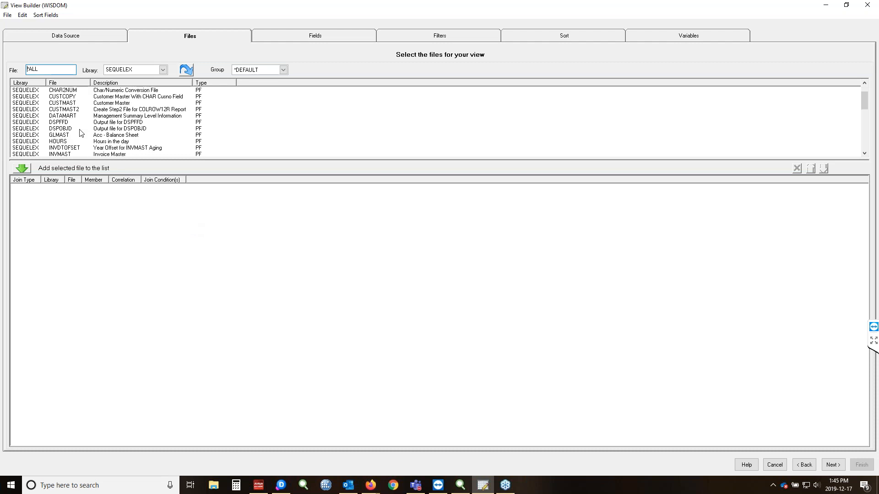
scroll(80, 133, down, 1)
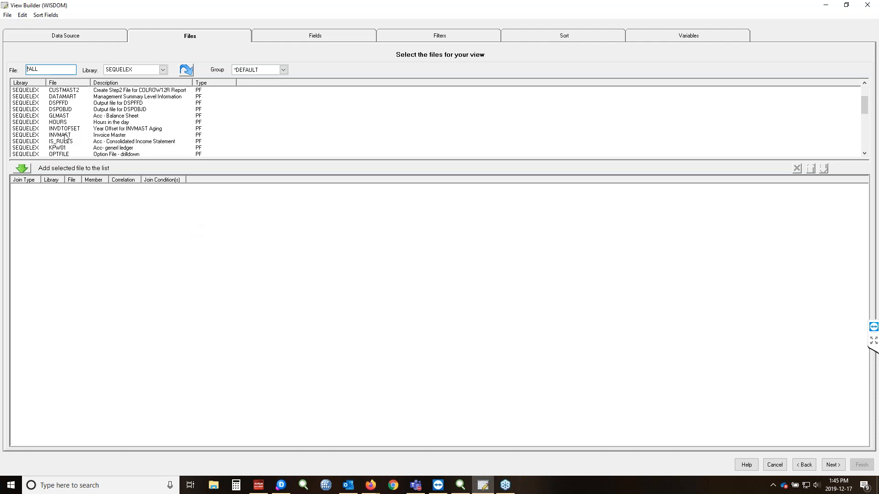
double_click(66, 136)
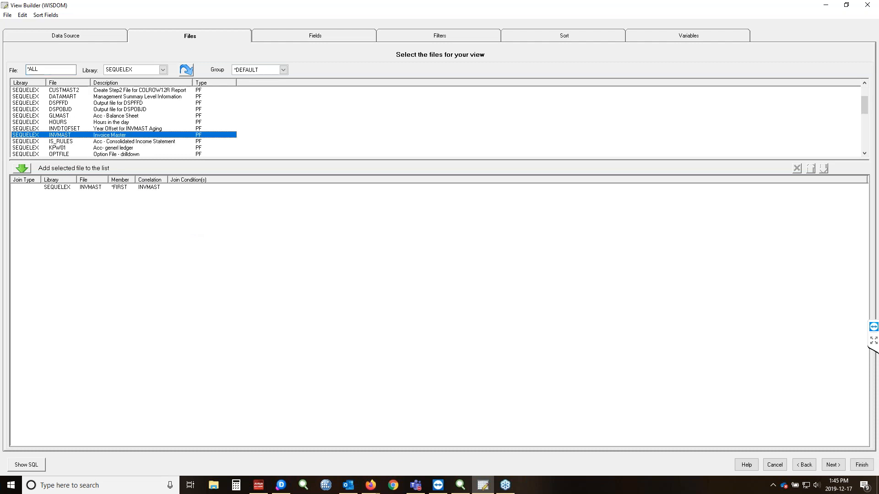
click(67, 187)
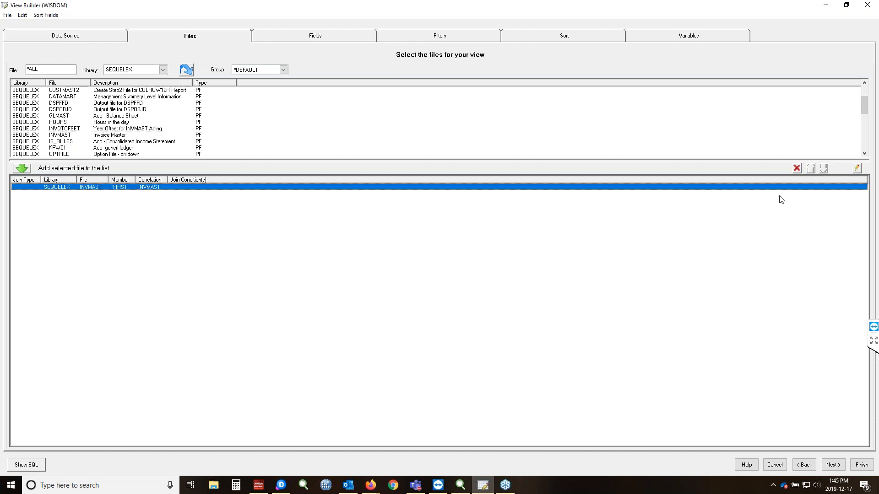
click(797, 169)
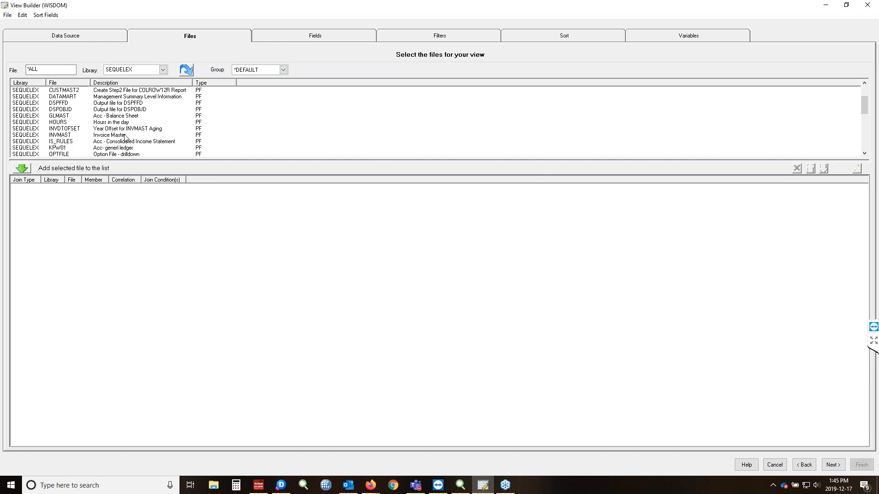
- Add the PARTMAST product master file from library SEQUELEX to the view
scroll(78, 131, down, 1)
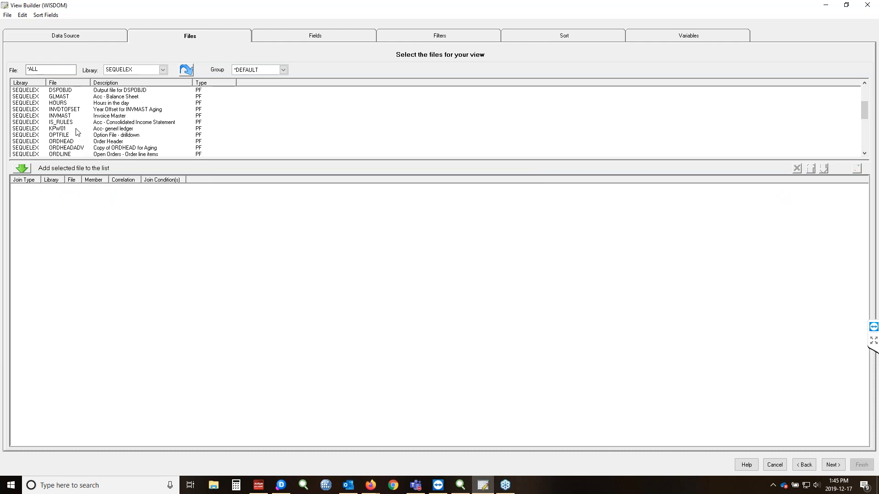
scroll(77, 132, down, 2)
click(65, 130)
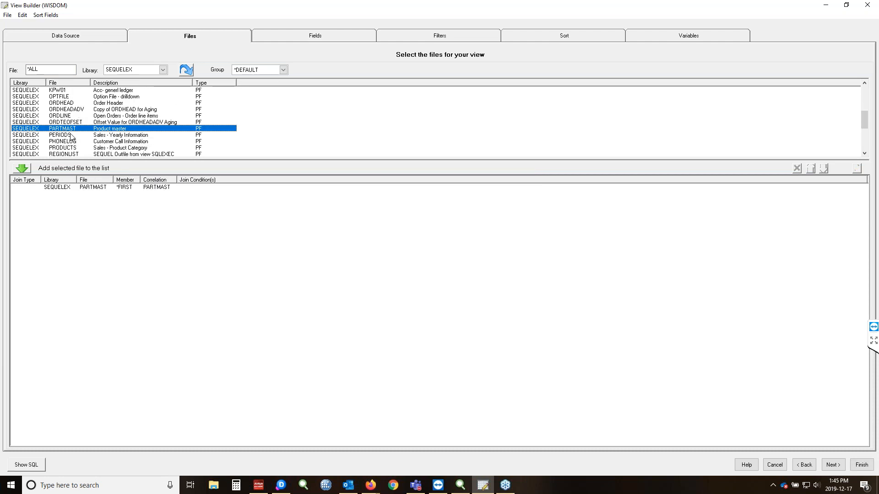
- Add the SALESHIST file with an inner join matching PARTMAST.PRDNO to SALESHIST.PRDNO
scroll(76, 137, down, 1)
scroll(76, 137, down, 1)
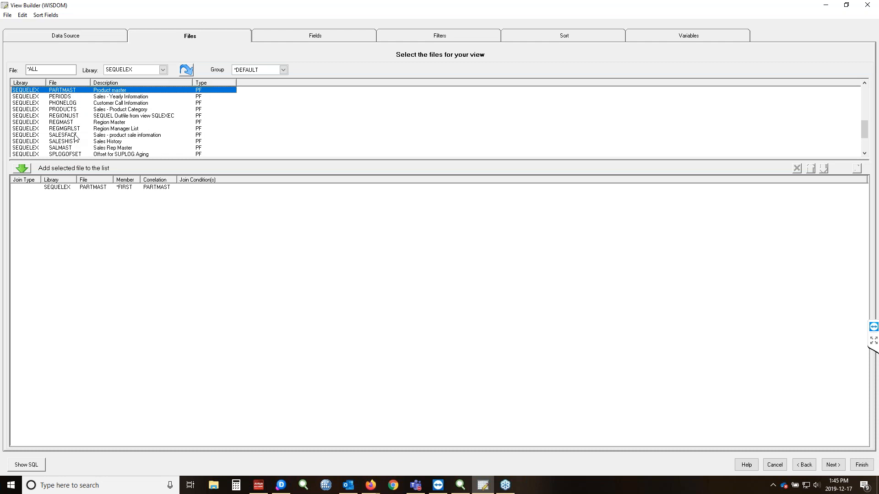
click(71, 141)
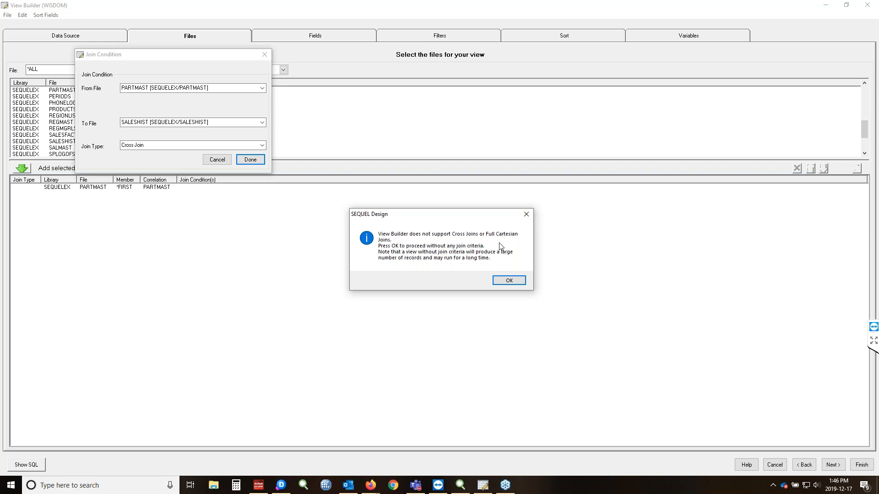
click(507, 281)
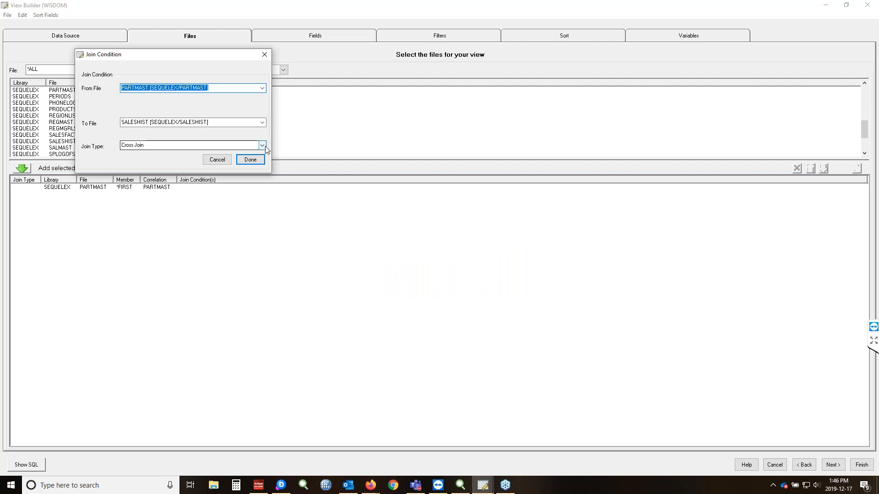
click(262, 145)
click(255, 154)
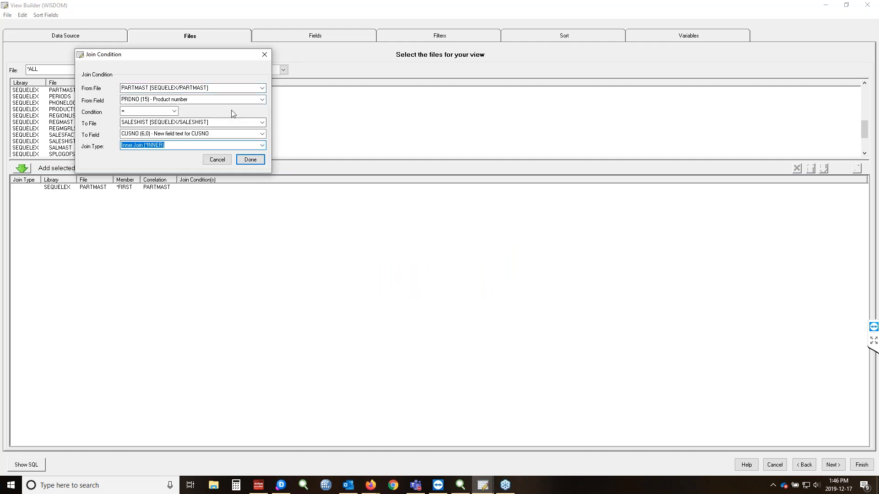
click(263, 135)
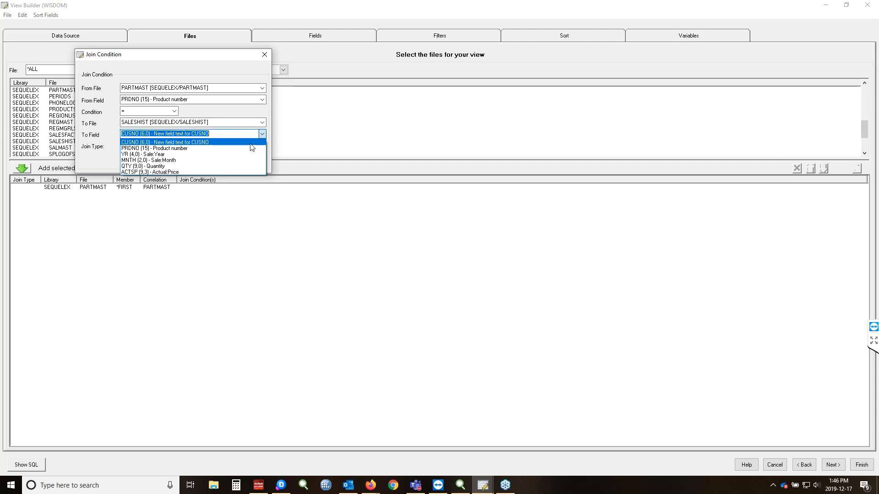
click(251, 145)
click(246, 160)
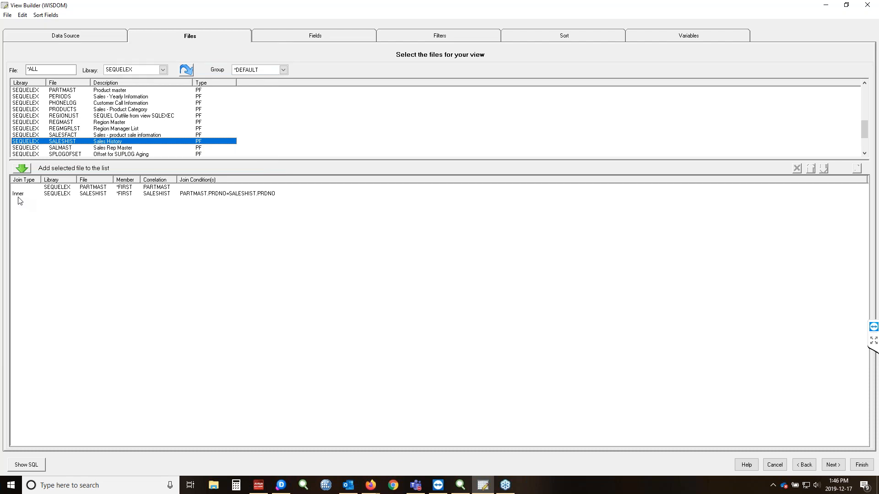
- Add the CUSTMAST customer master file with an inner join matching SALESHIST.CUSNO to CUSTMAST.CUSNO
scroll(86, 108, up, 10)
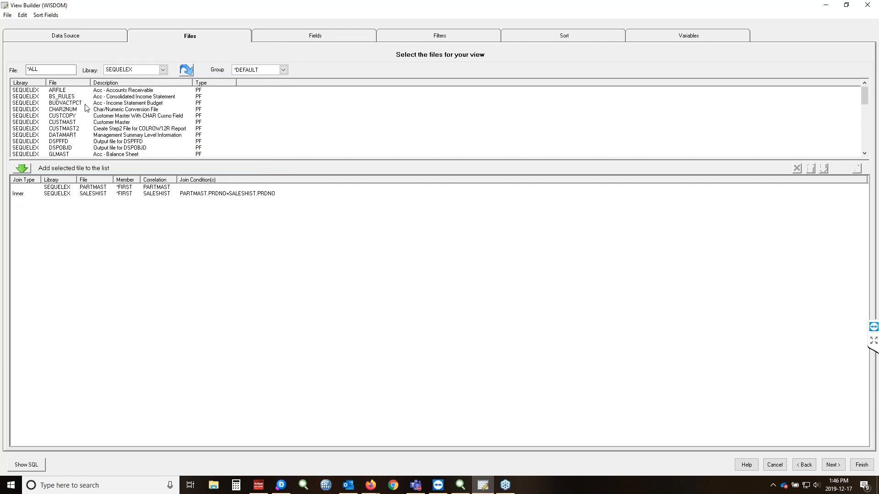
click(70, 123)
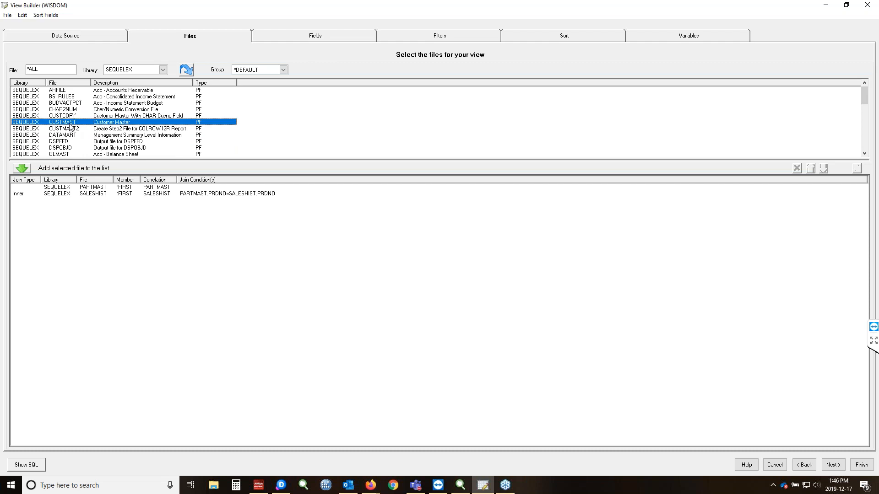
double_click(70, 123)
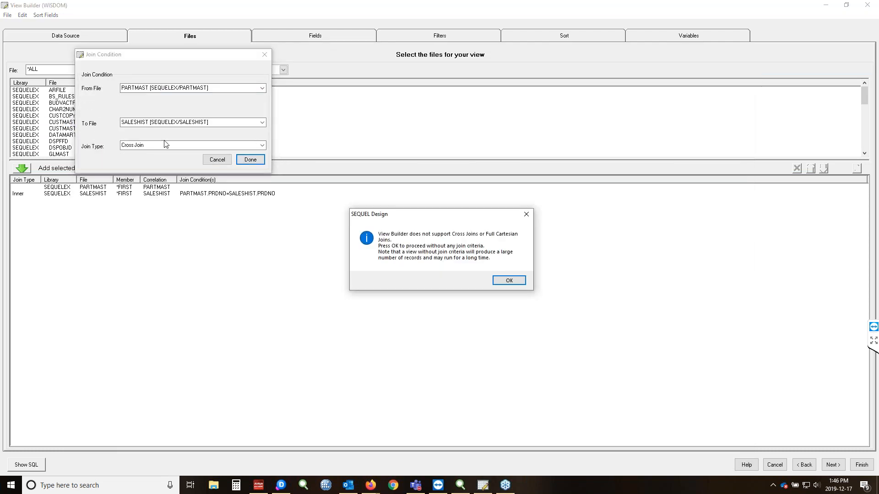
click(505, 280)
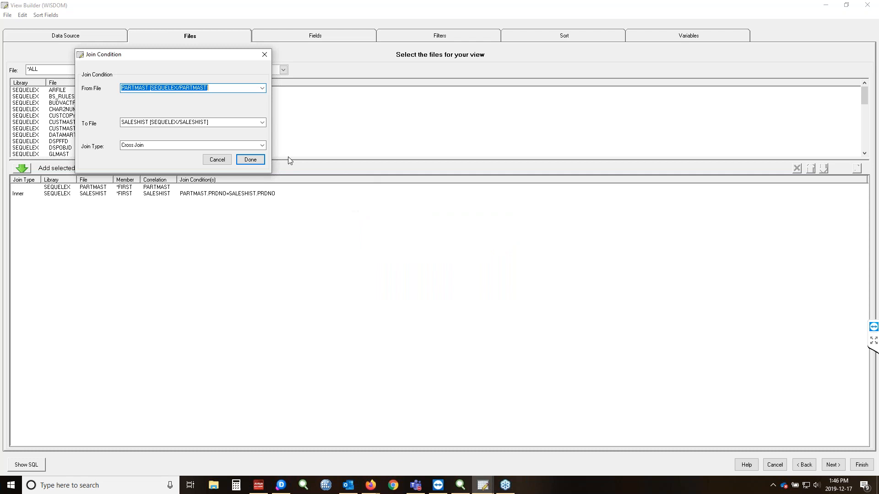
click(262, 145)
click(156, 152)
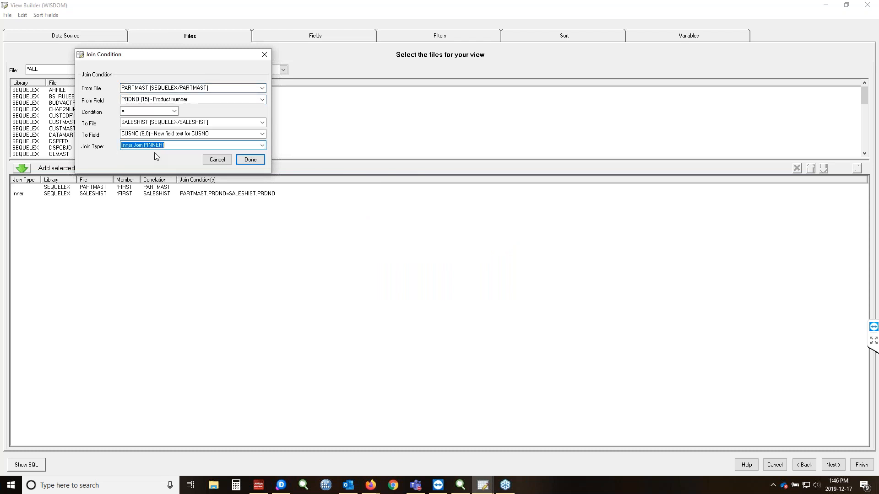
click(262, 88)
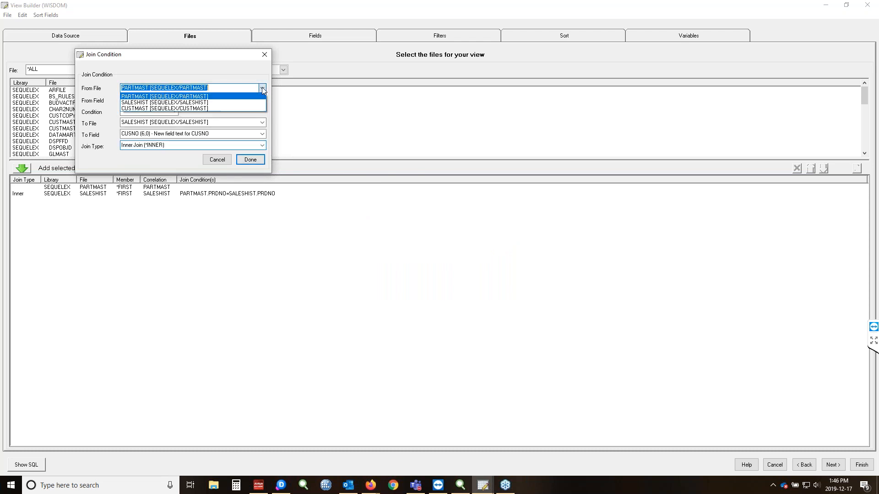
click(248, 102)
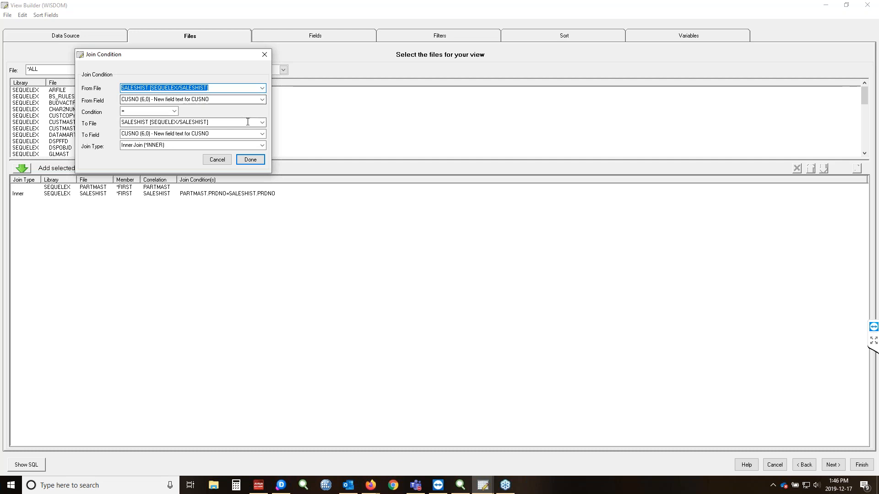
click(262, 123)
click(231, 142)
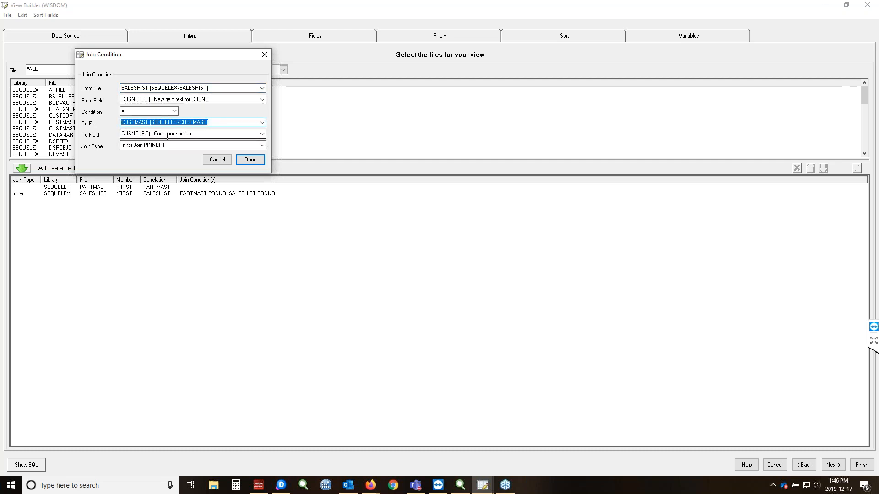
click(251, 160)
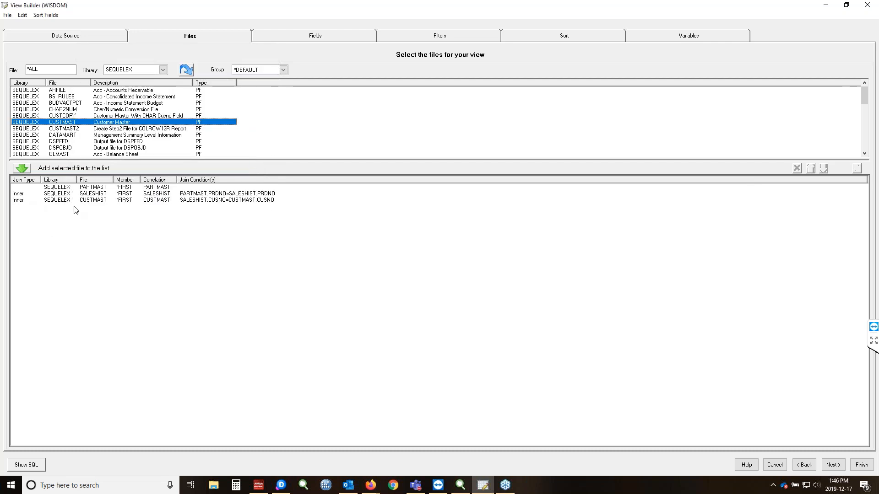
- Add the CLASS, PRDNO and DESCP fields from PARTMAST to the view, in that order
click(334, 39)
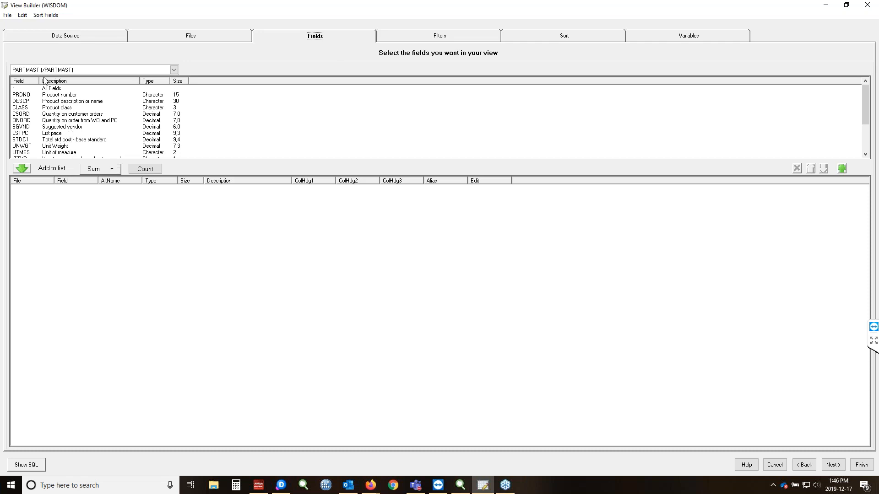
click(175, 70)
click(175, 71)
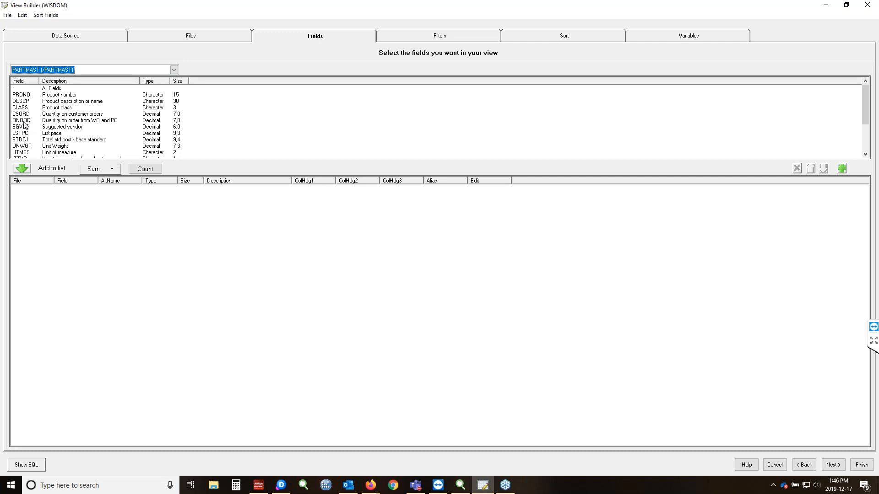
double_click(25, 107)
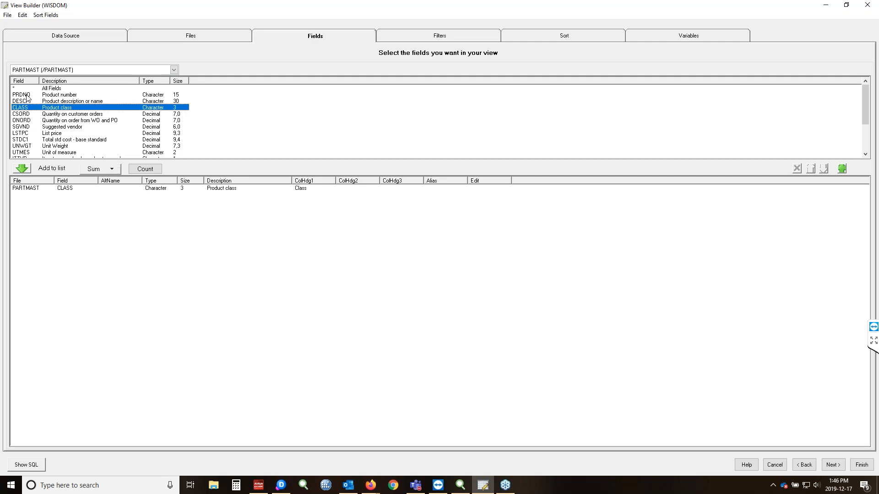
double_click(26, 95)
click(26, 102)
double_click(26, 103)
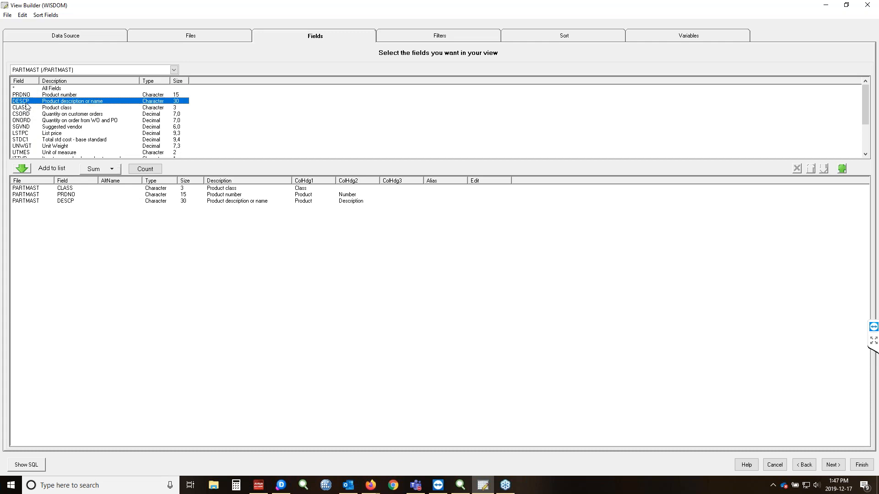
- Add the CUSNO field from SALESHIST and a sum of its QTY field to the view
click(173, 69)
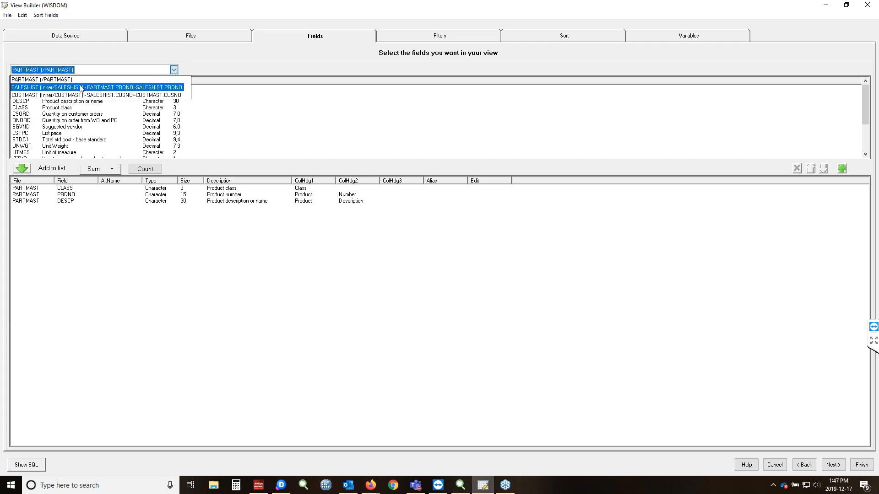
click(81, 87)
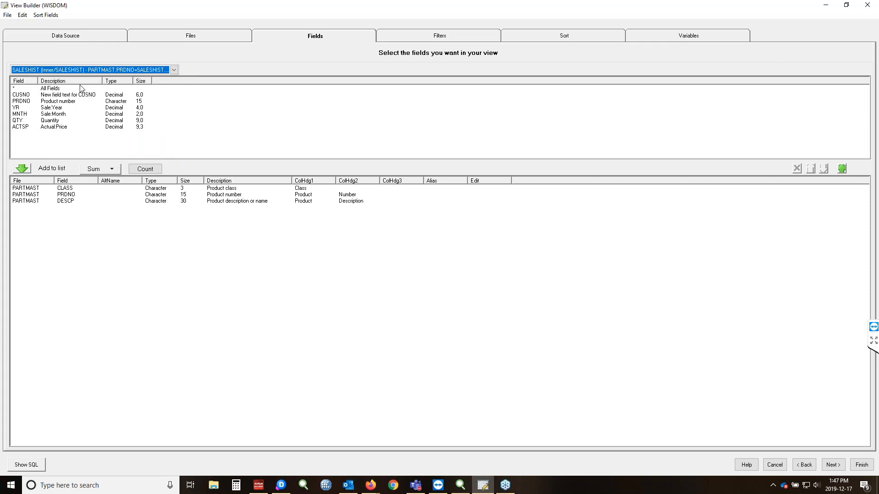
double_click(27, 95)
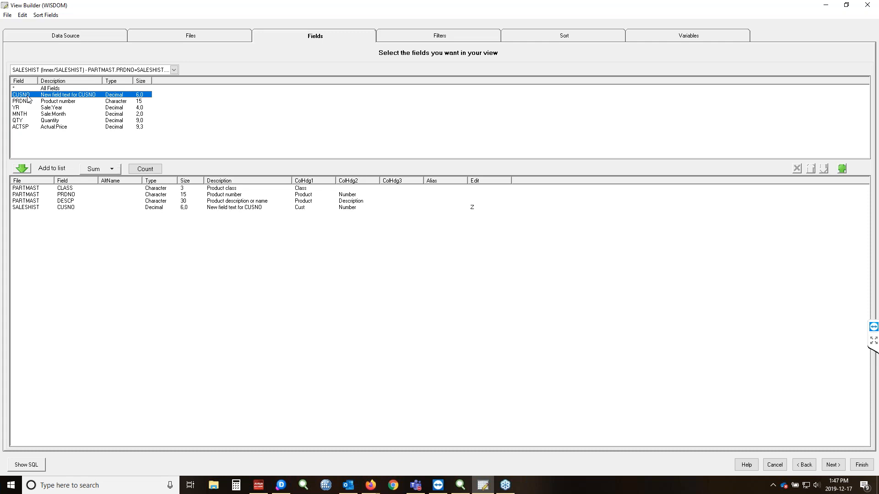
click(20, 120)
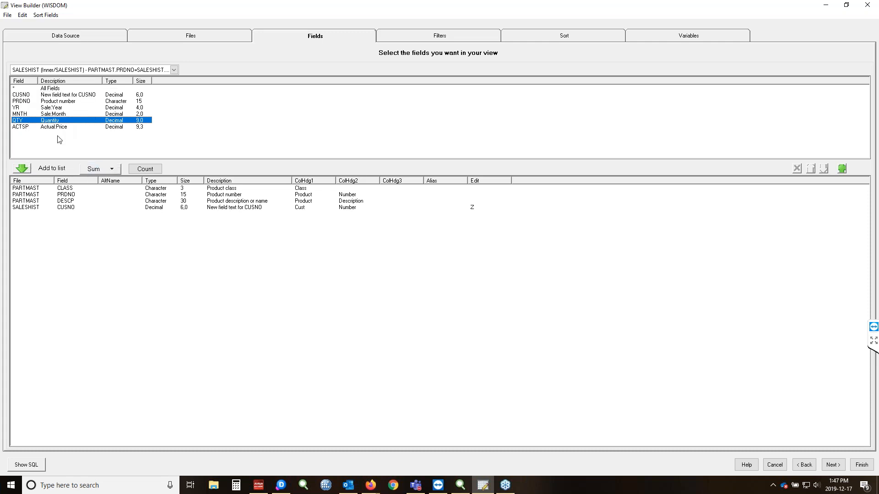
click(93, 169)
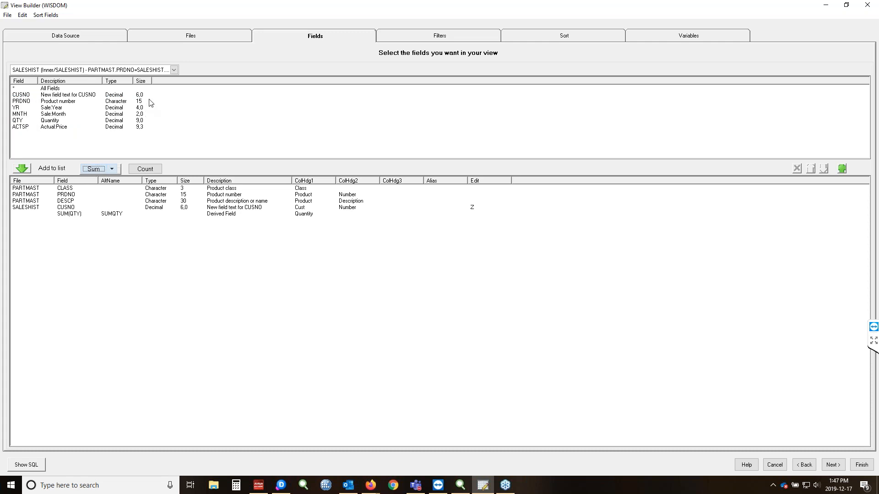
- Add the customer name field CNAME from CUSTMAST to the view
click(173, 70)
click(77, 95)
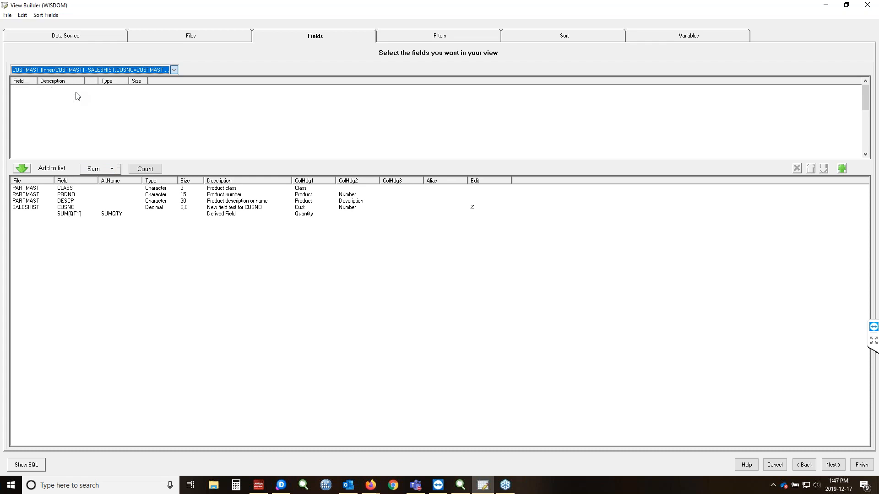
double_click(62, 101)
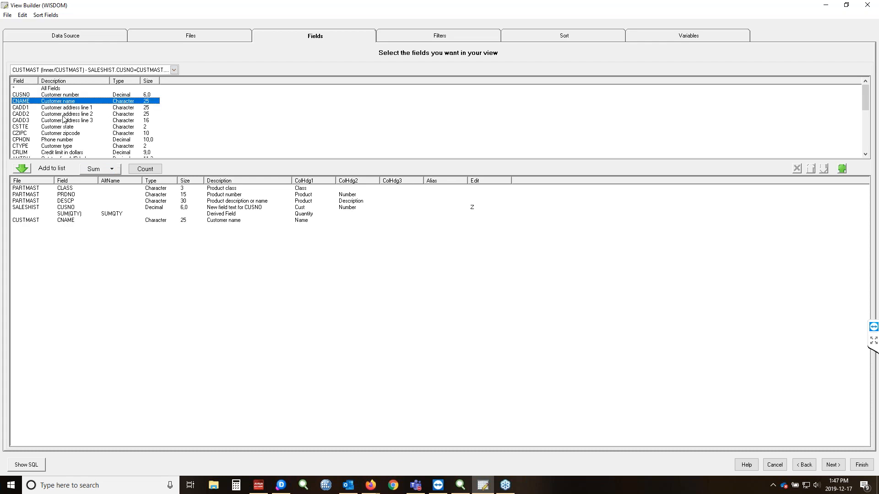
- Move the summed QTY field below CNAME in the view's field list and add a record count field
click(76, 214)
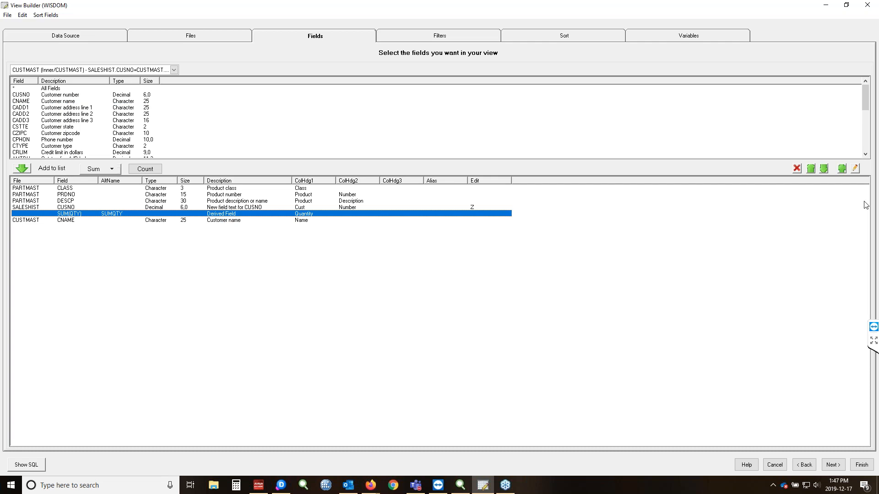
click(824, 169)
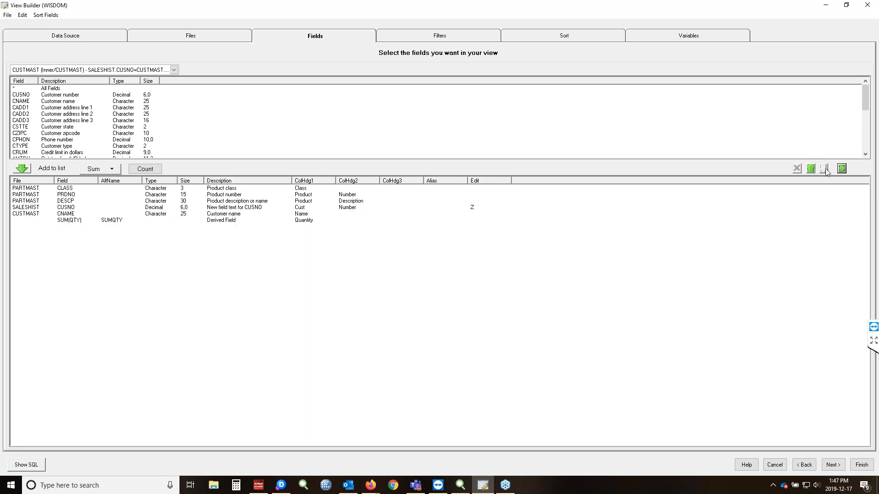
click(145, 170)
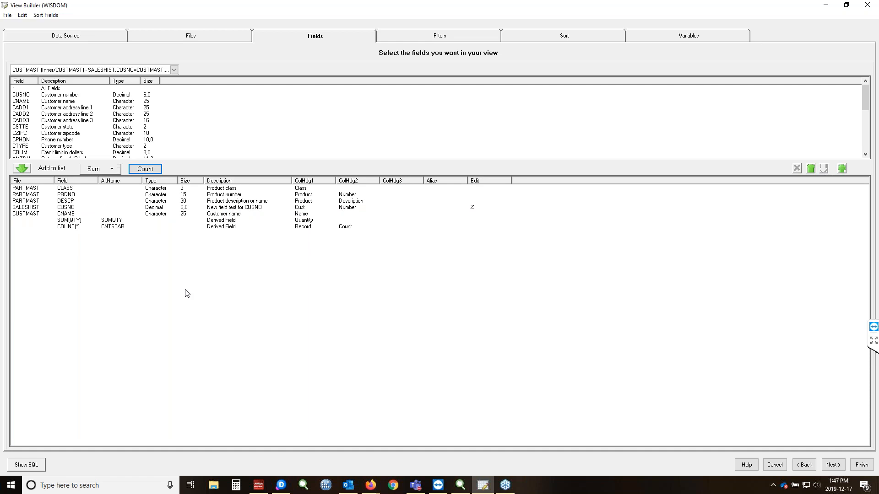
- Add a filter requiring the SALESHIST YR field to equal the variable &YR
click(455, 39)
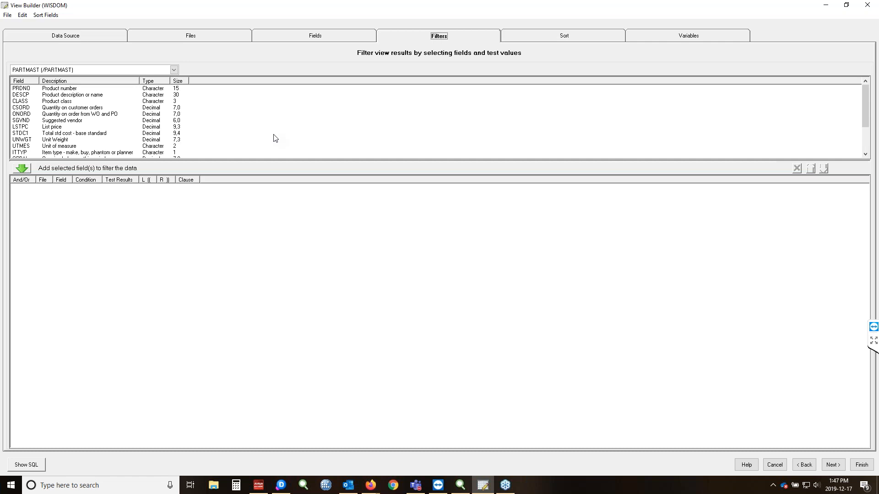
click(174, 70)
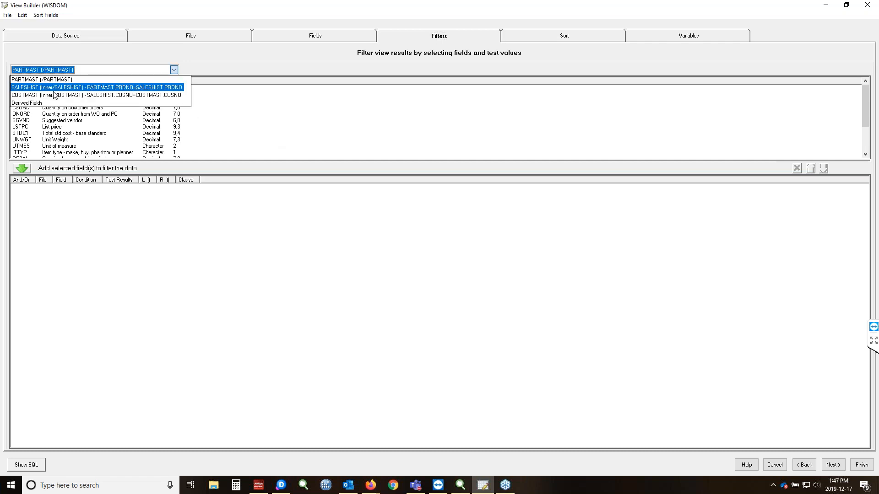
click(54, 95)
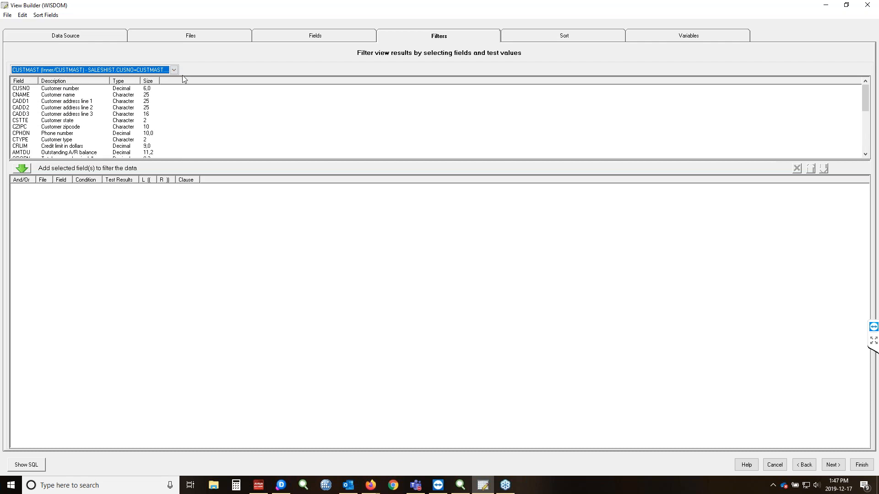
click(174, 70)
click(32, 86)
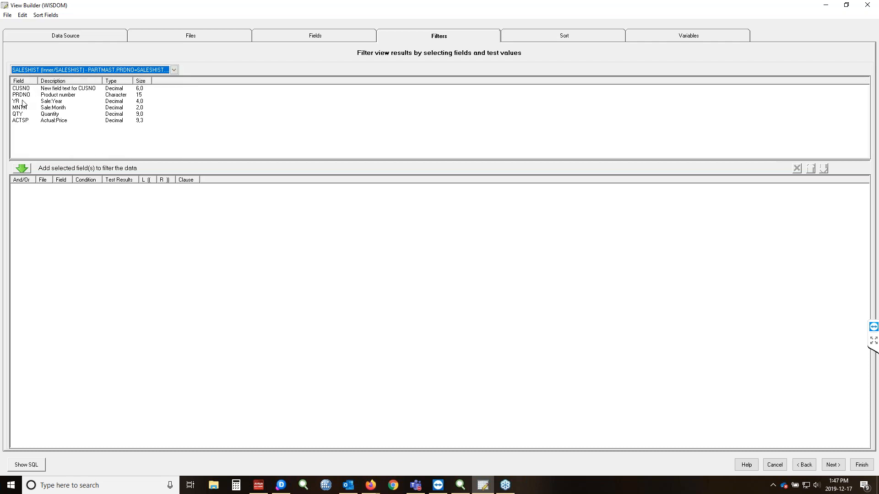
click(20, 101)
double_click(21, 101)
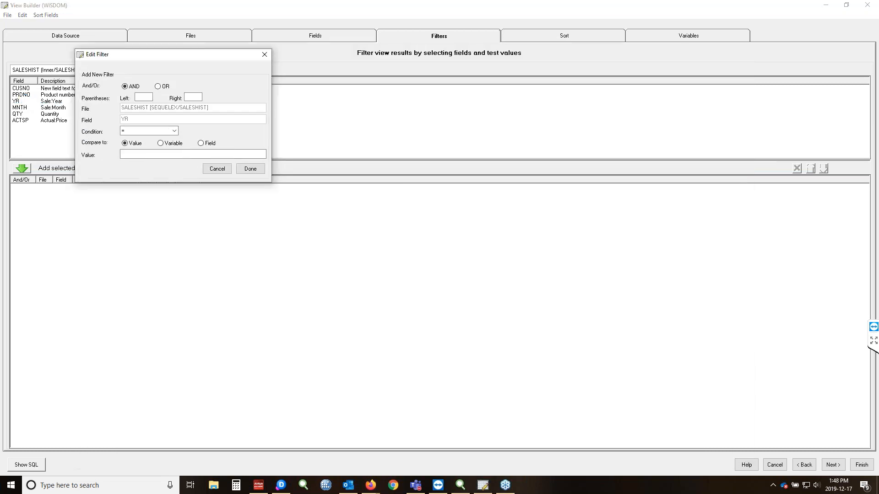
click(160, 143)
click(252, 172)
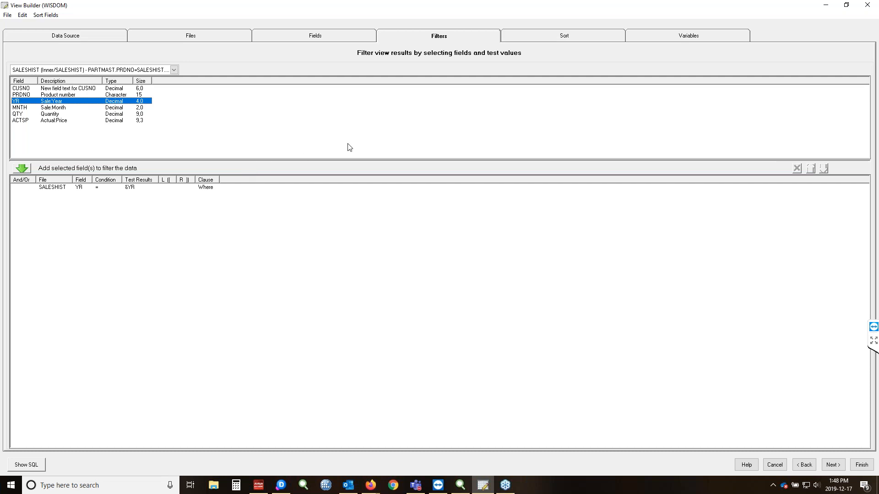
- Sort the view results by the PARTMAST product number field PRDNO in ascending order
click(574, 39)
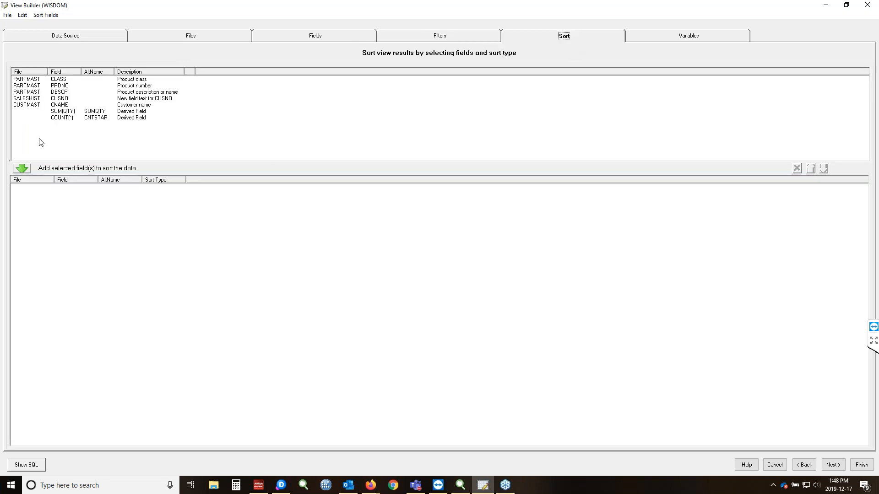
double_click(63, 86)
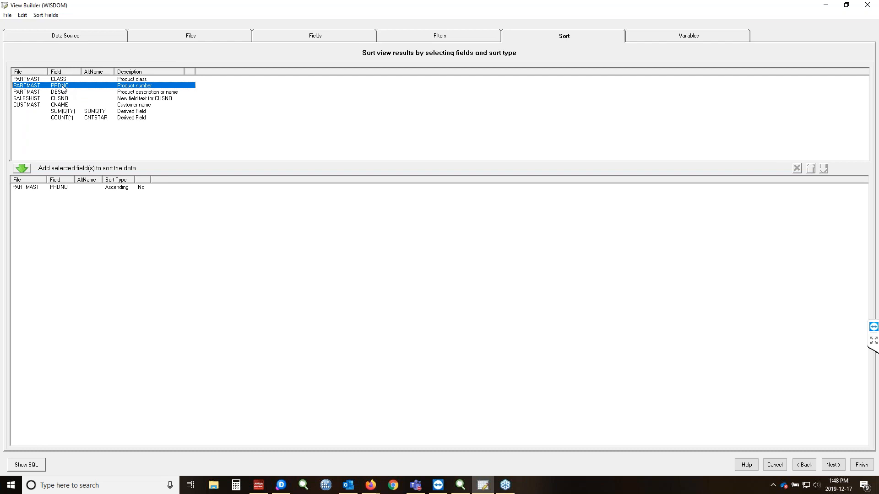
- Set the &YR variable's prompt to "Enter Sales Year" and its default value to 2016
click(732, 36)
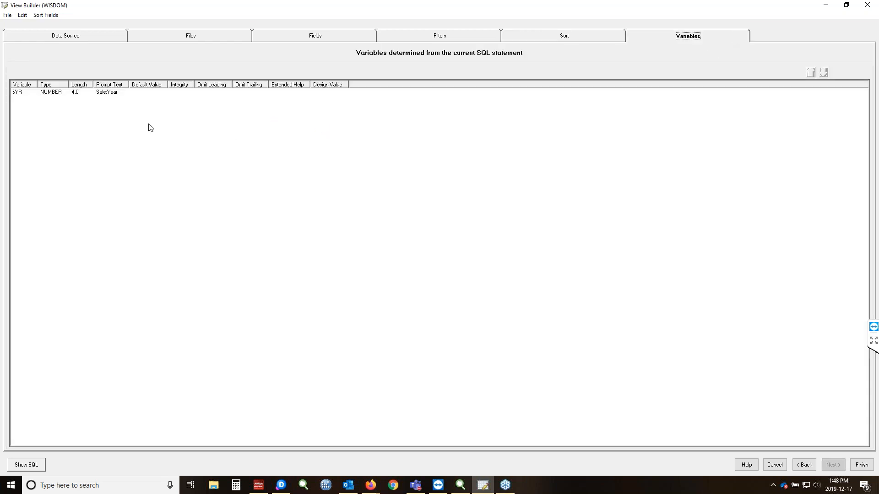
double_click(108, 93)
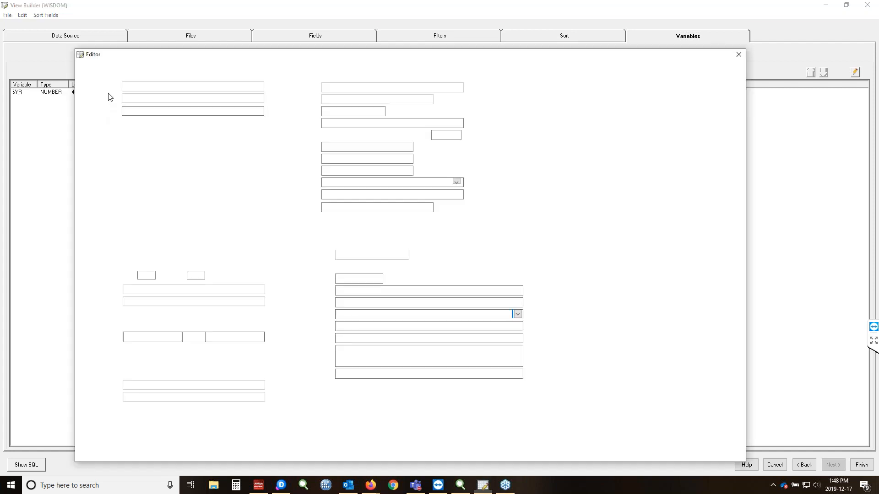
key(Tab)
key(Tab)
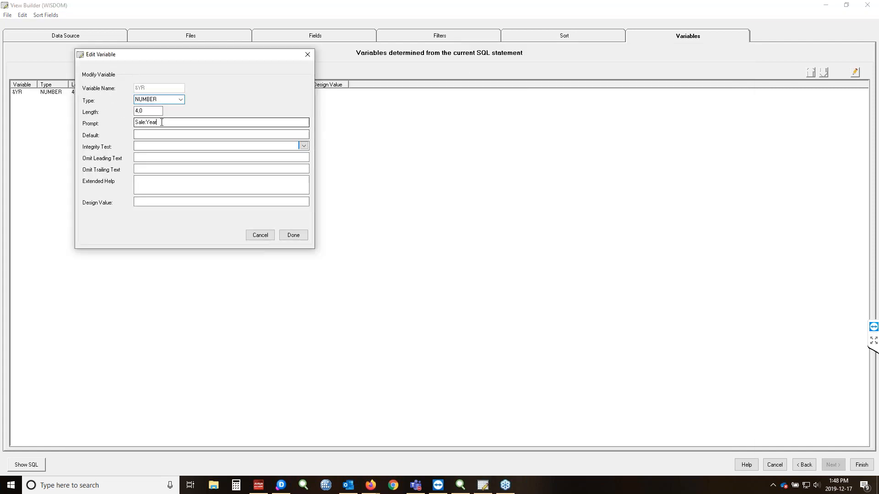
text(Enter Sale)
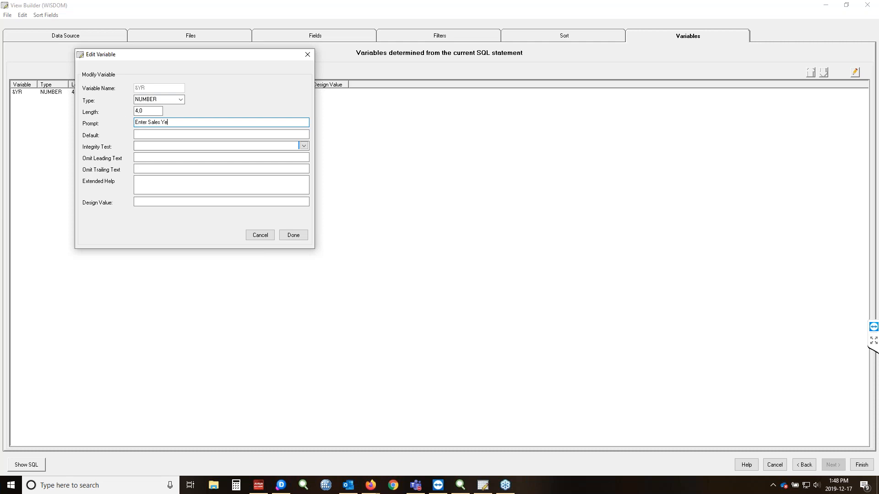
text(2016)
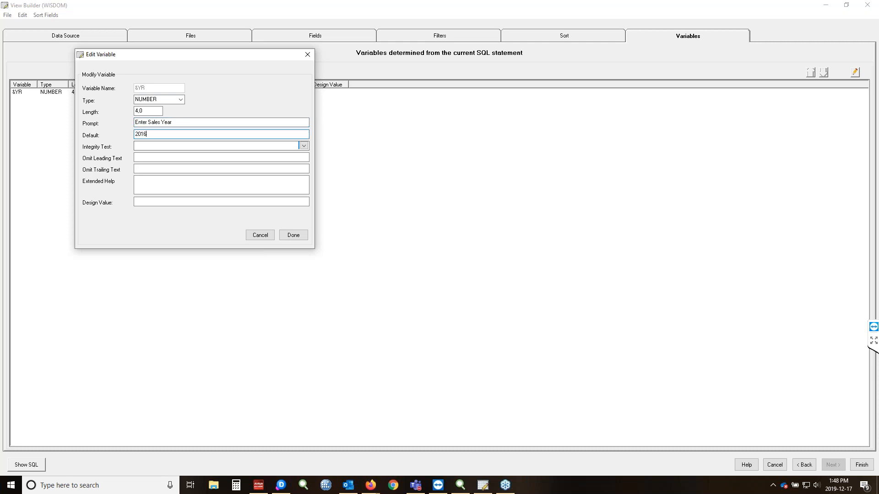
- Restrict the &YR variable with a values-list integrity test allowing 2014, 2015 and 2016, and save the variable
click(303, 146)
click(201, 158)
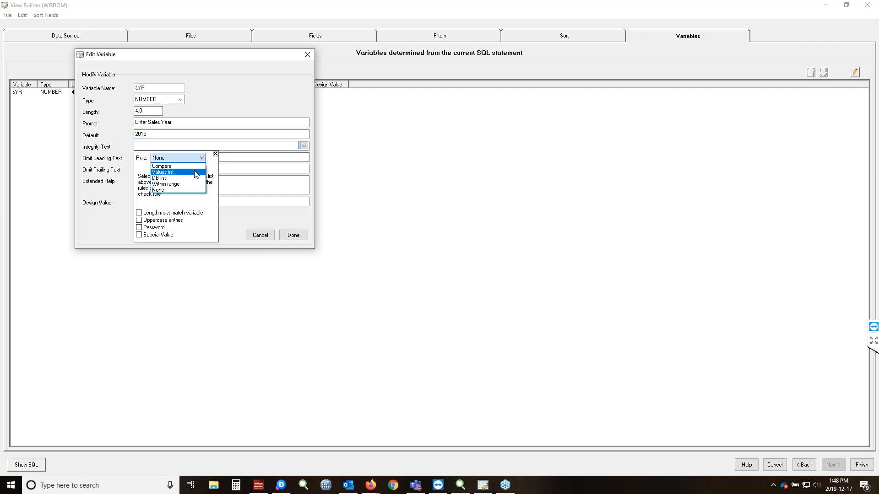
click(195, 173)
click(172, 182)
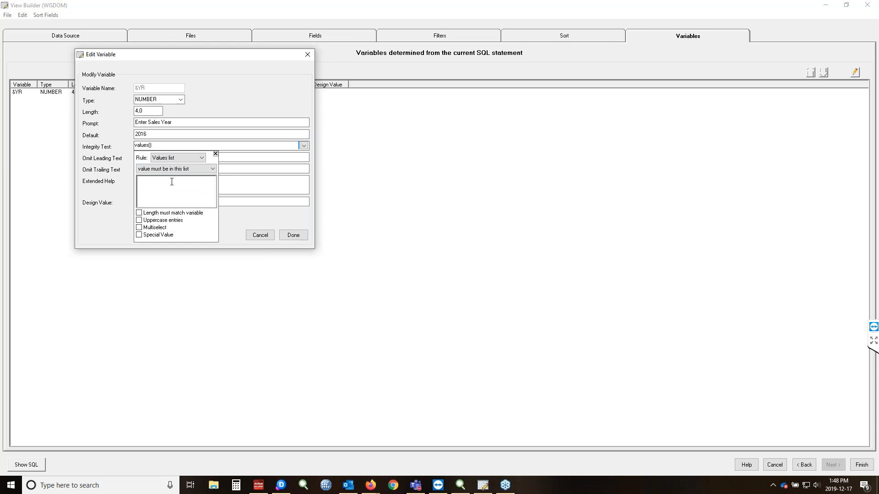
text(2014)
key(Return)
text(2015)
key(Return)
text(2016)
click(216, 154)
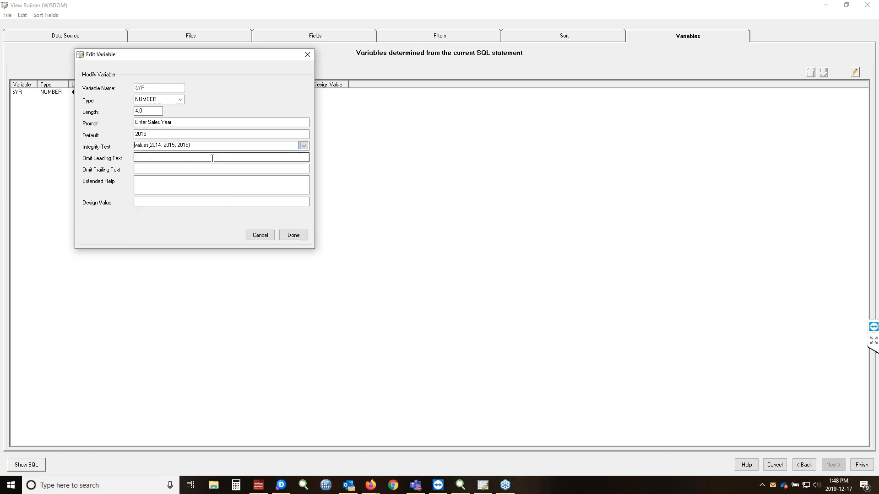
click(299, 239)
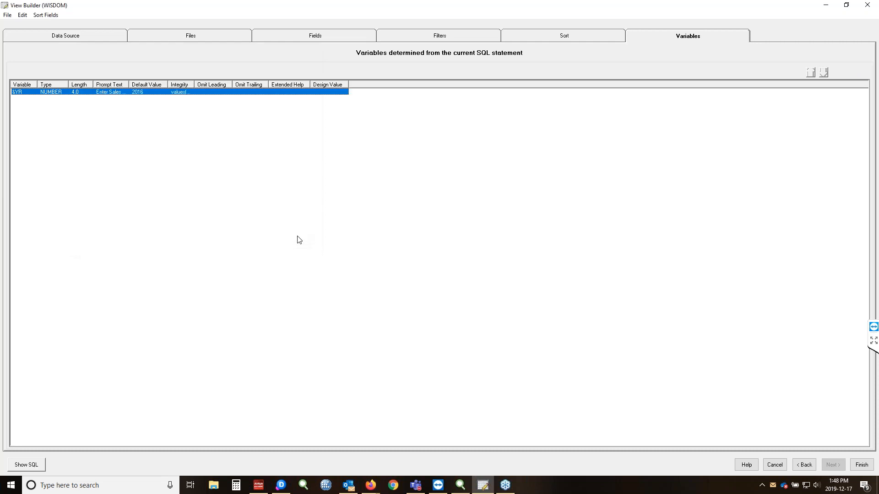
- Review the generated SQL statement and finish the view definition
click(28, 465)
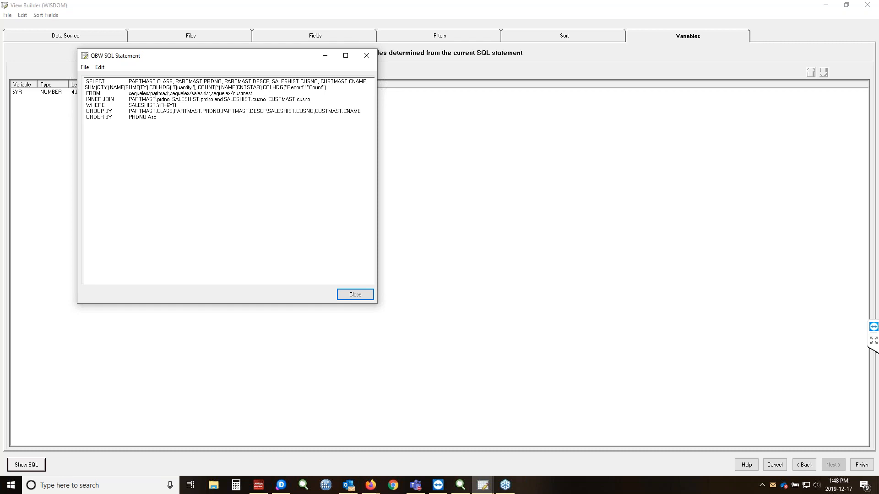
click(355, 295)
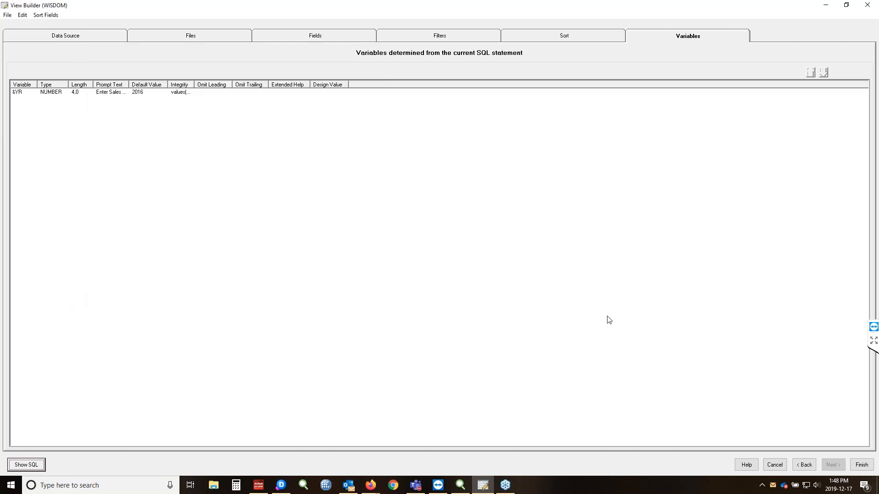
click(861, 464)
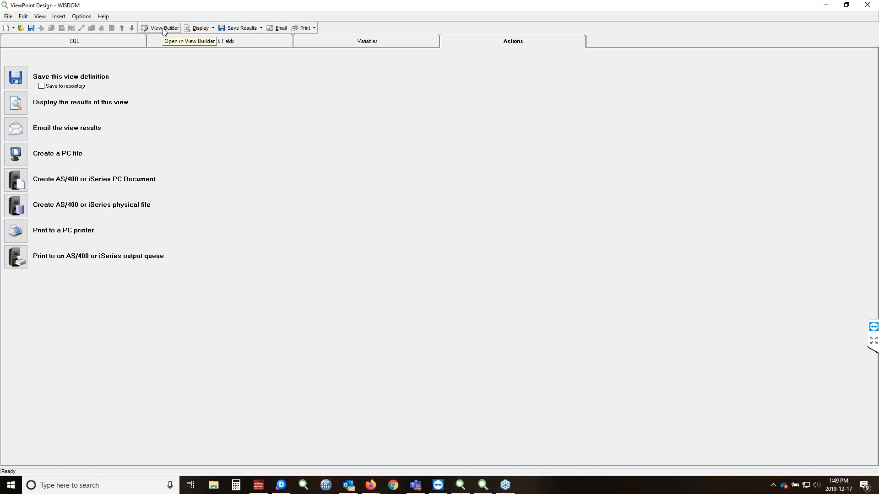
- Display the view results for sales year 2016, examine them and close the results window
click(19, 111)
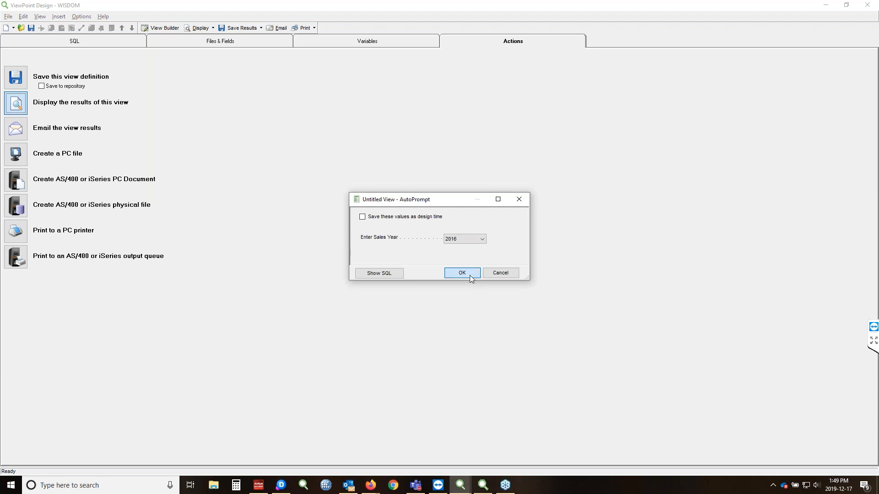
click(462, 273)
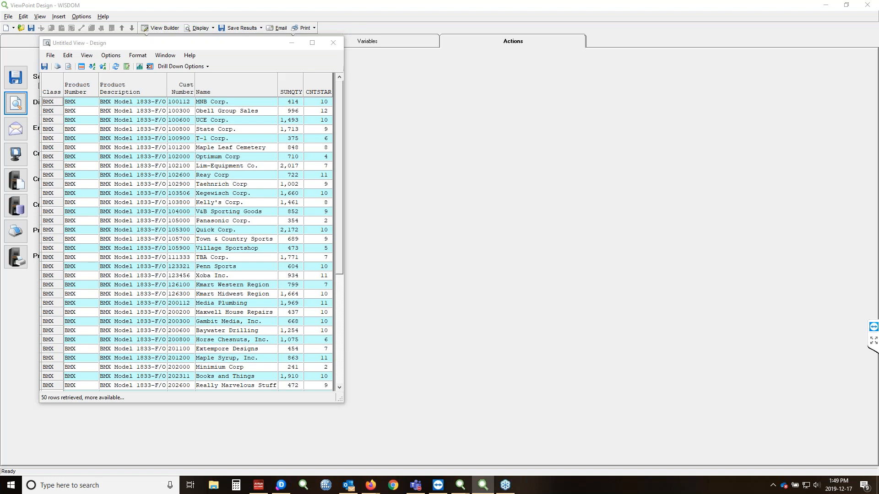
click(333, 46)
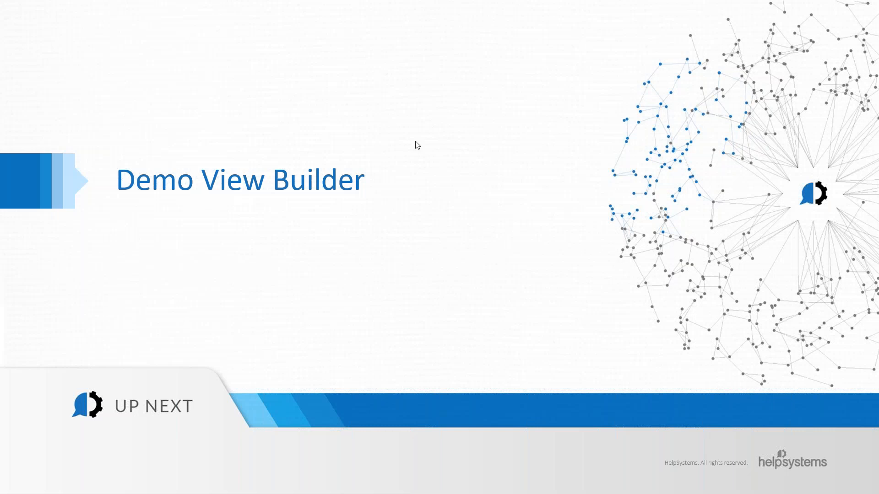
click(543, 180)
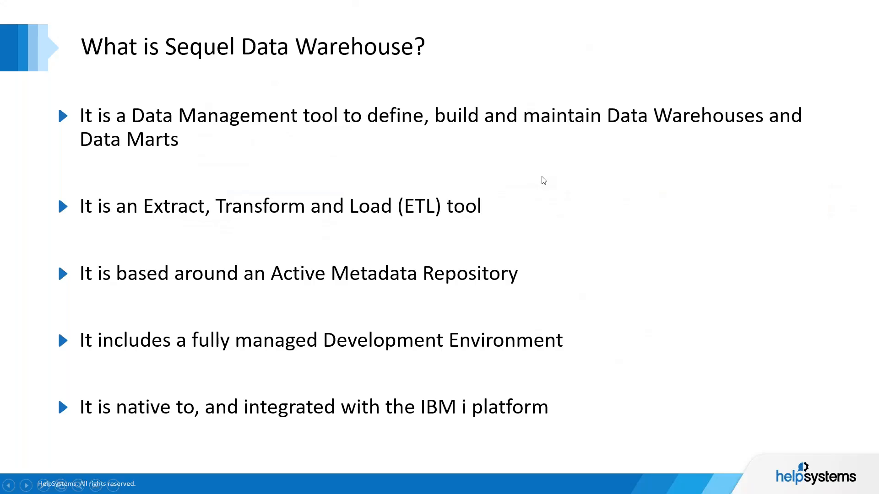
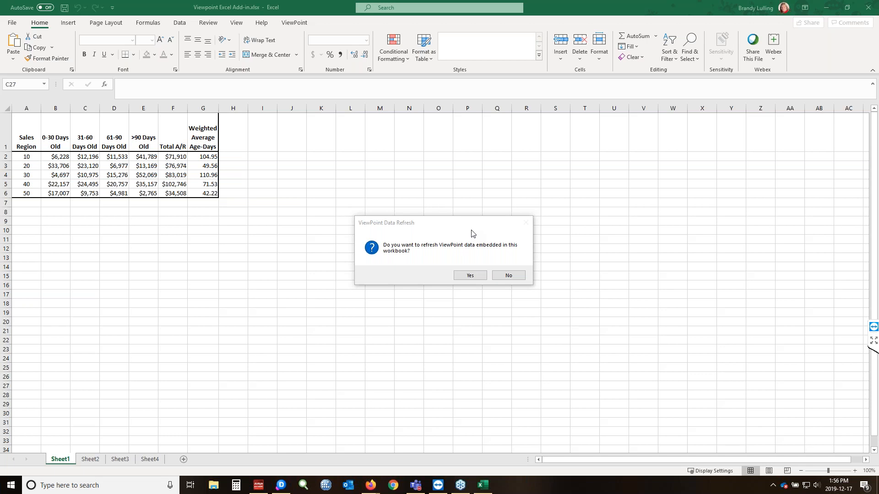
- Decline refreshing the workbook's embedded ViewPoint data and examine the sales region receivables table on Sheet1
click(503, 276)
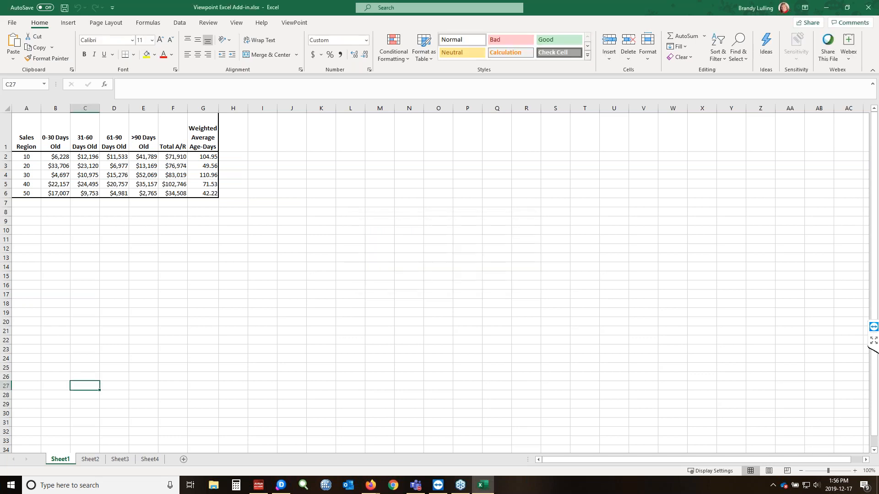
click(28, 132)
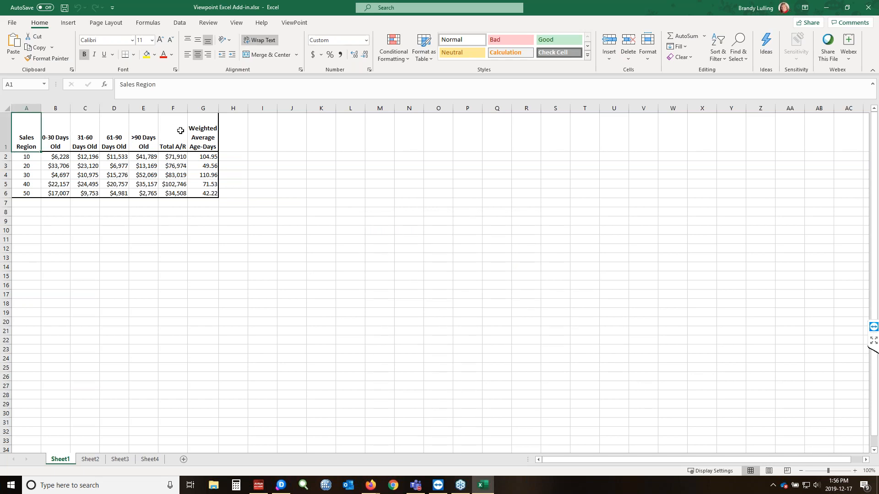
click(176, 159)
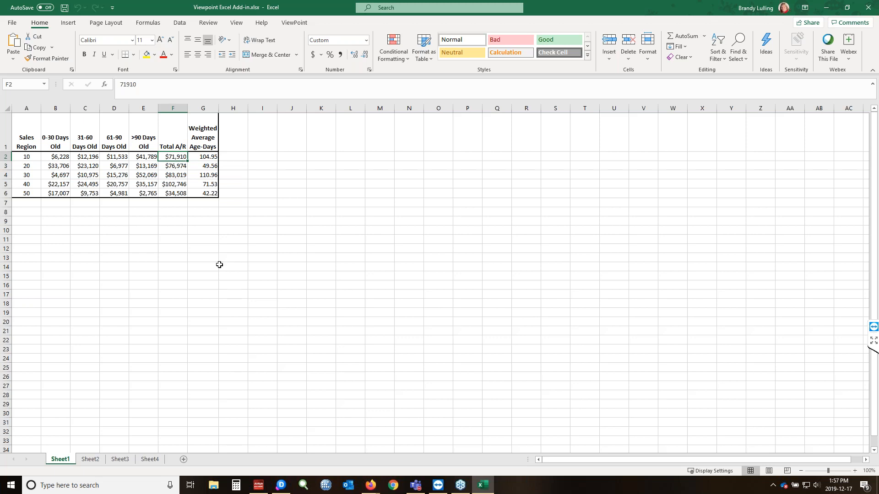
- Start adding a ViewPoint view at cell A1 of Sheet2, signing on to the WISDOM system with the account password
click(91, 459)
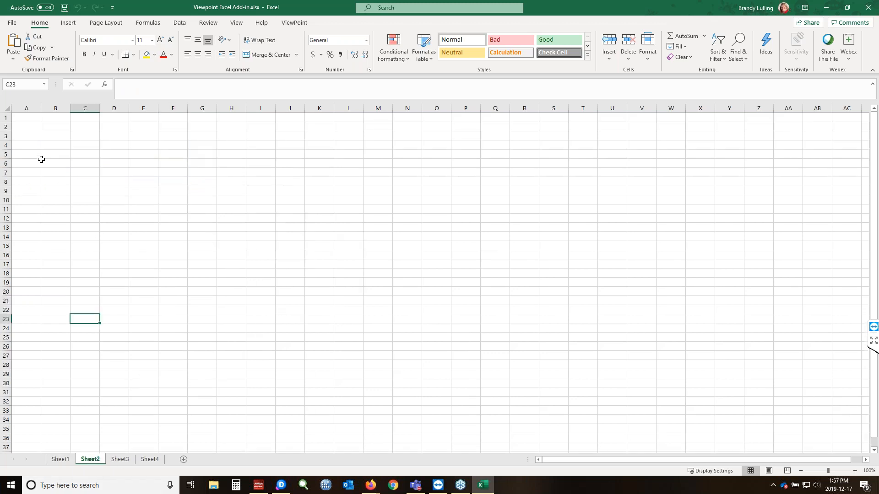
click(36, 120)
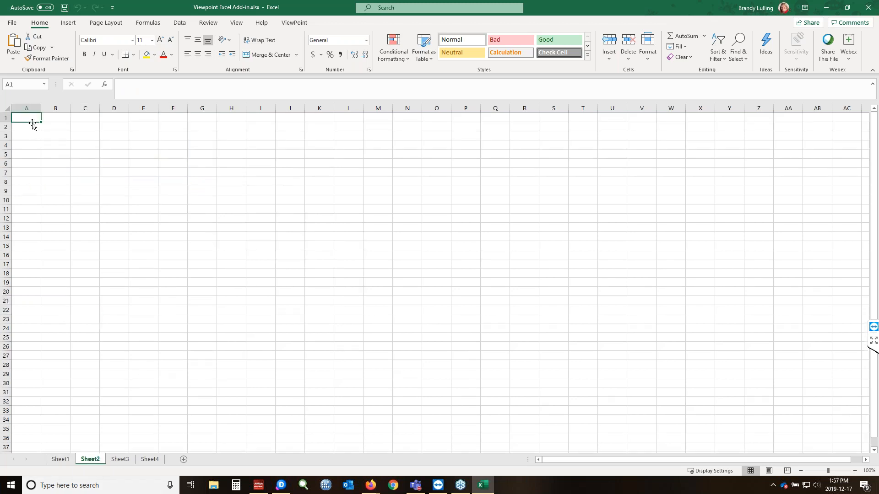
click(300, 25)
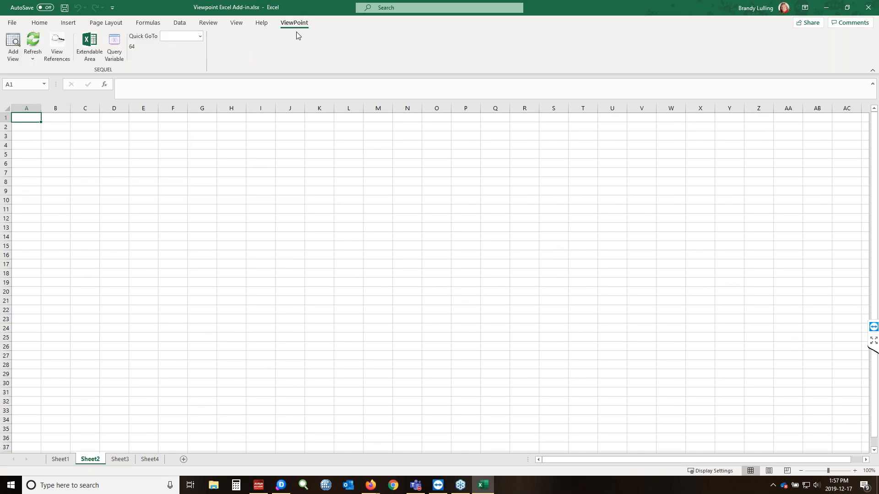
click(8, 54)
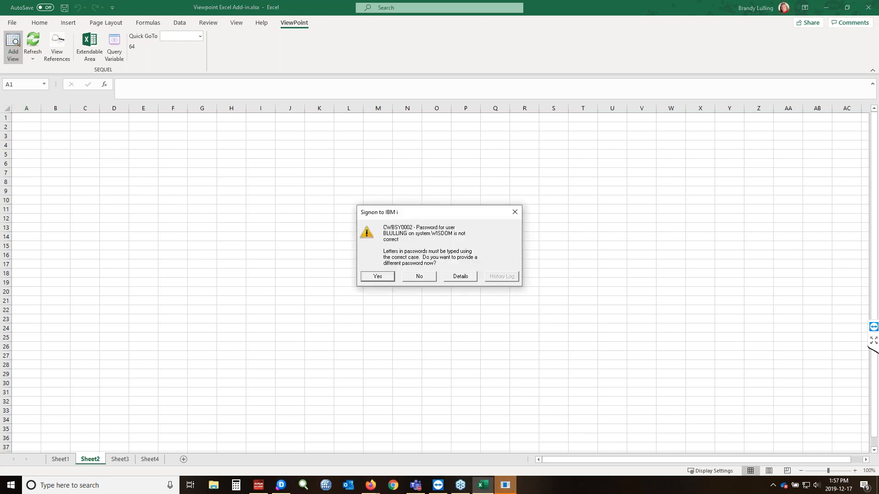
click(381, 276)
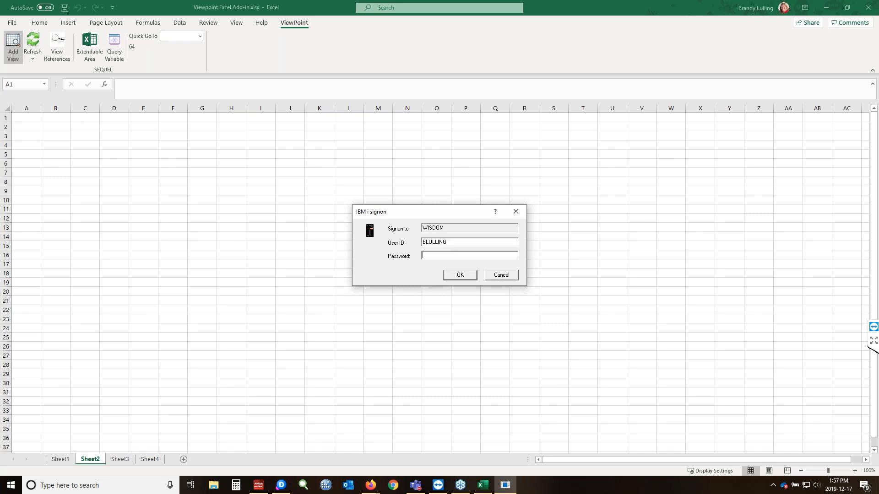
text(***)
key(Return)
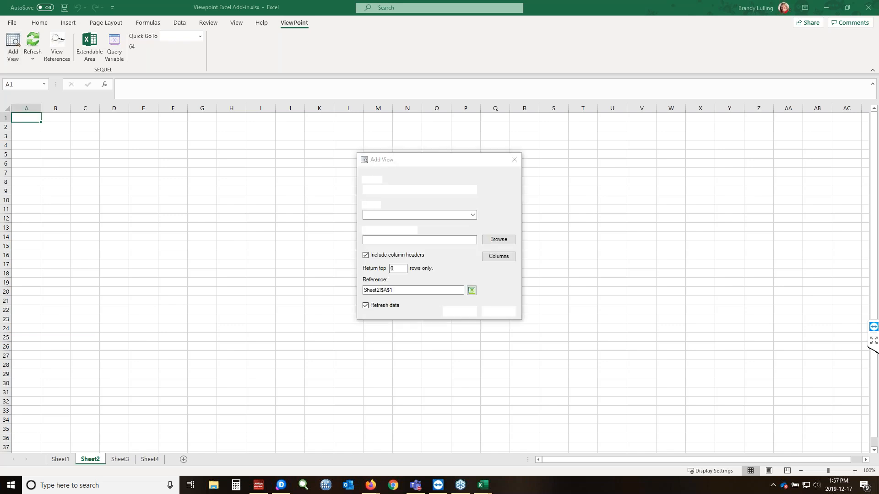
- Specify library SEQUELEX and SEQUEL object CUSTLISTP as the view to add
click(404, 215)
text(sequelex)
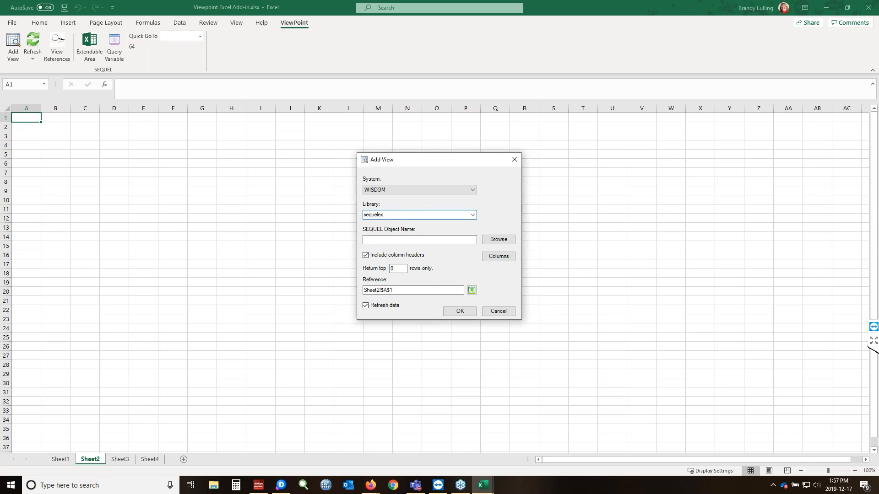
key(Tab)
text(custli)
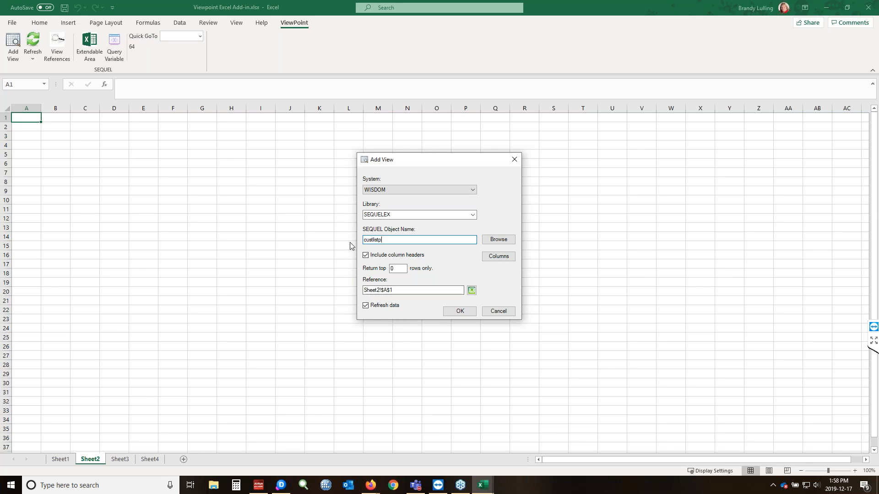
- Remove the Telephone column from the view's chosen display columns and accept the column selection
click(506, 260)
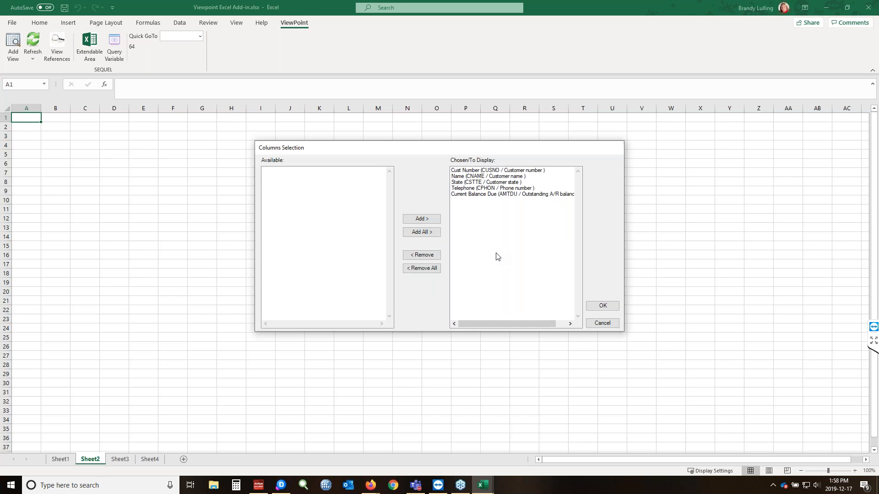
click(484, 188)
click(423, 256)
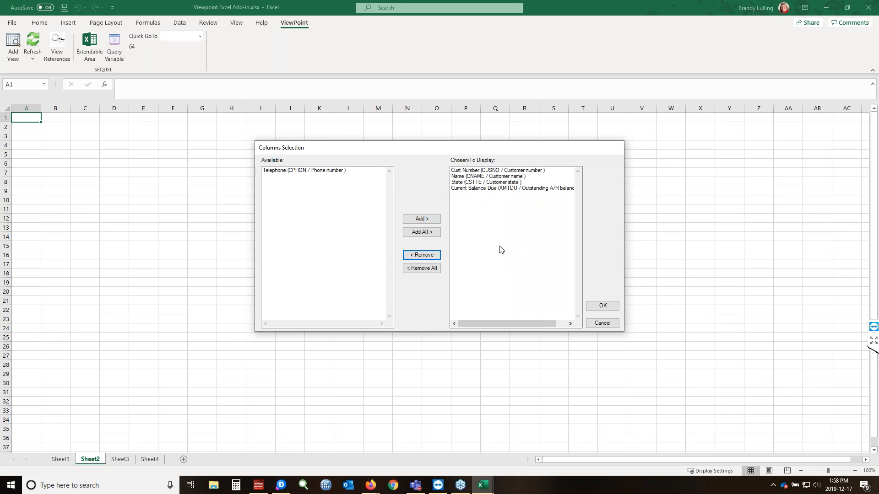
click(618, 323)
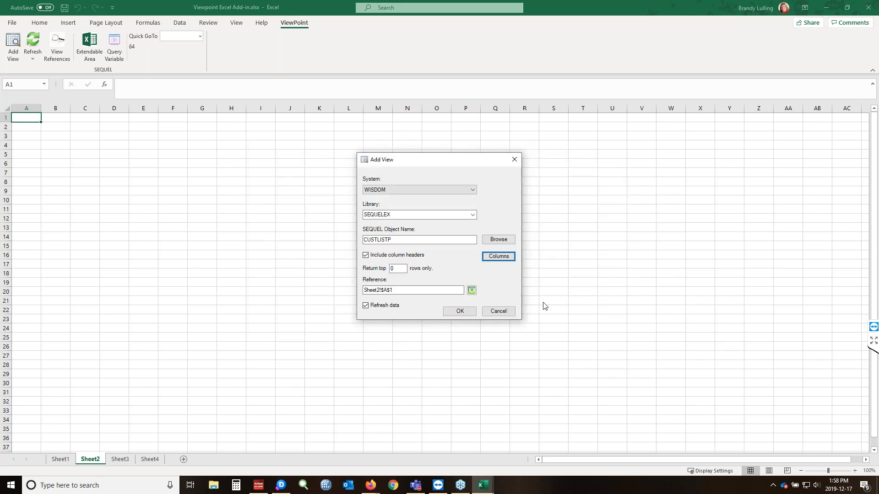
- Insert the view for states AZ, CA and CO into Sheet2 and autofit the Name column's width
click(459, 311)
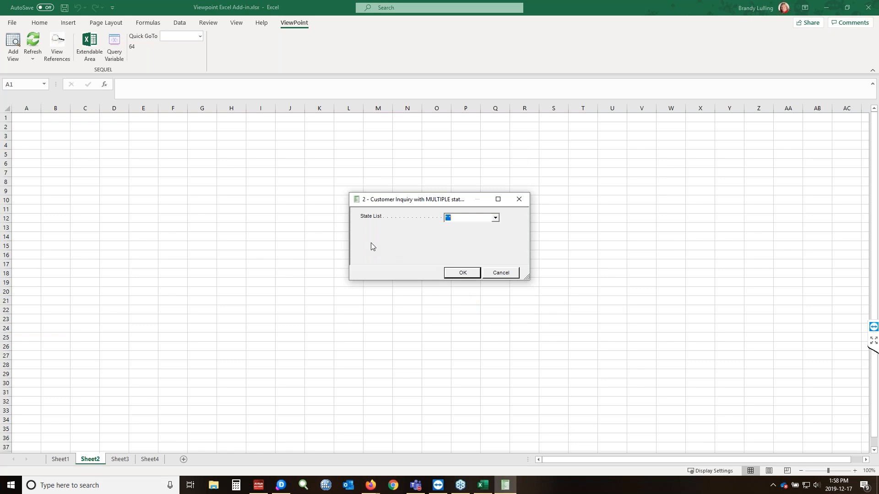
click(495, 218)
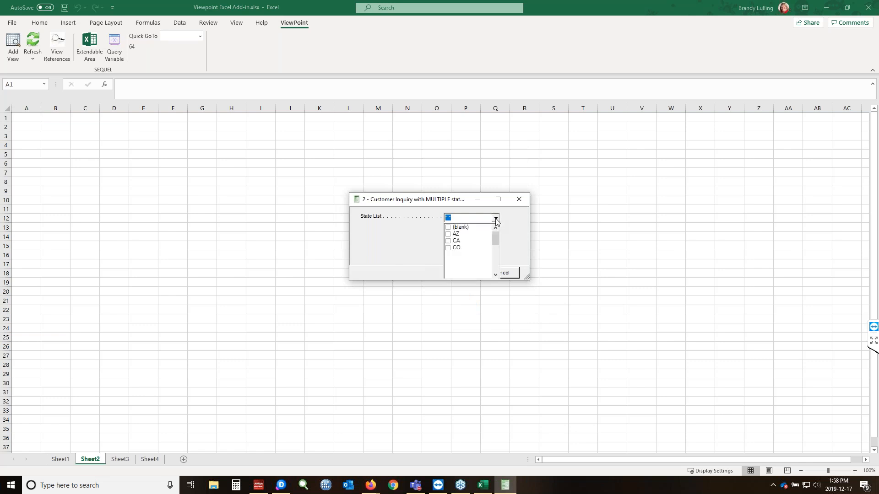
click(448, 234)
click(448, 241)
click(448, 247)
click(409, 258)
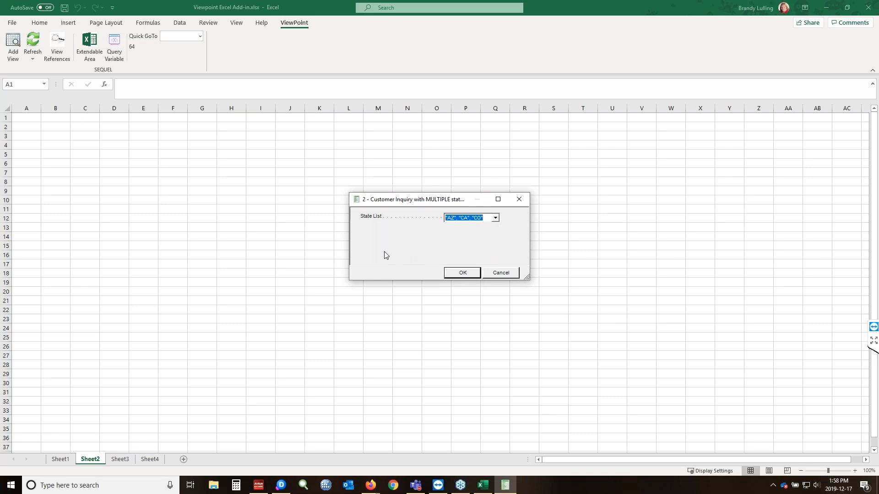
click(463, 273)
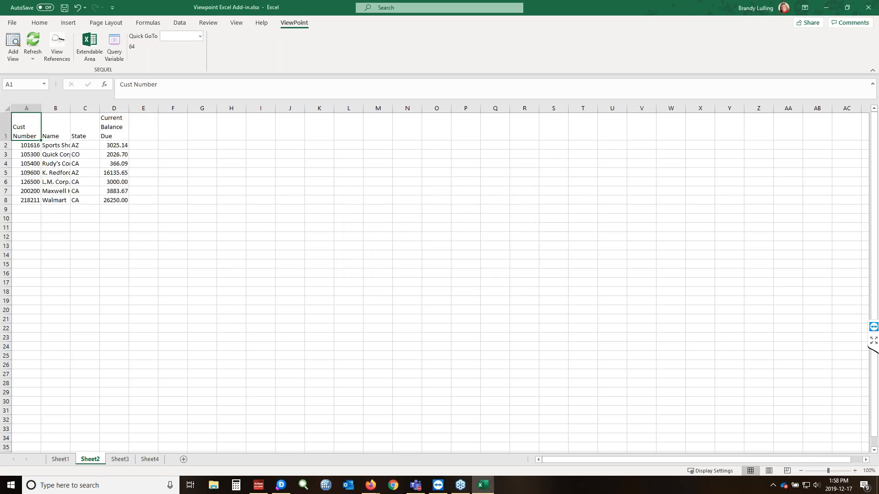
double_click(70, 108)
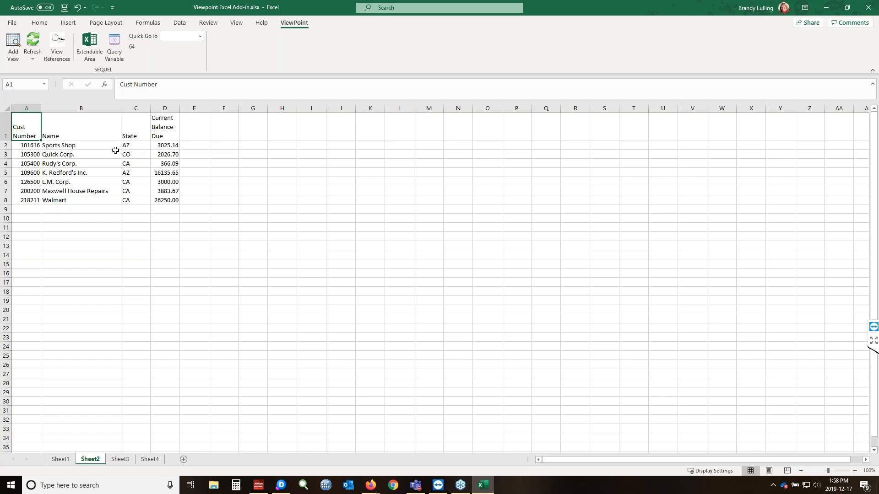
- Refresh only the Sheet2 CUSTLISTP view, limiting its State List to AZ and CA
click(36, 58)
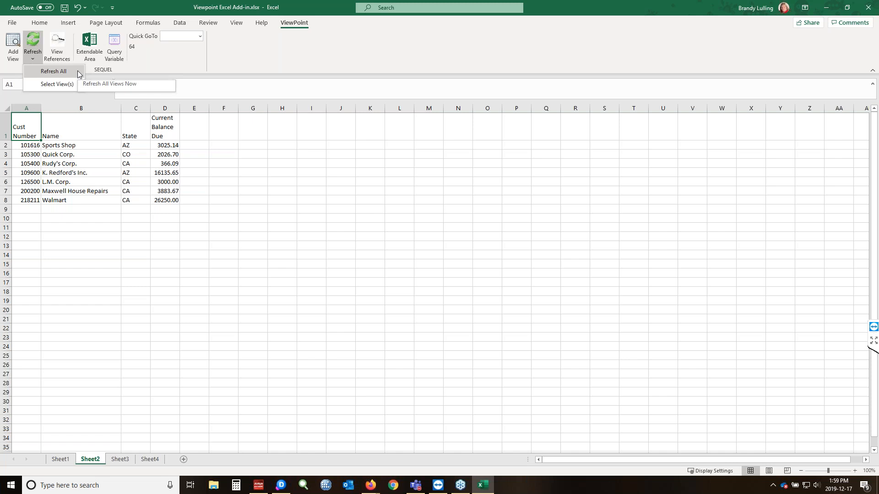
click(73, 84)
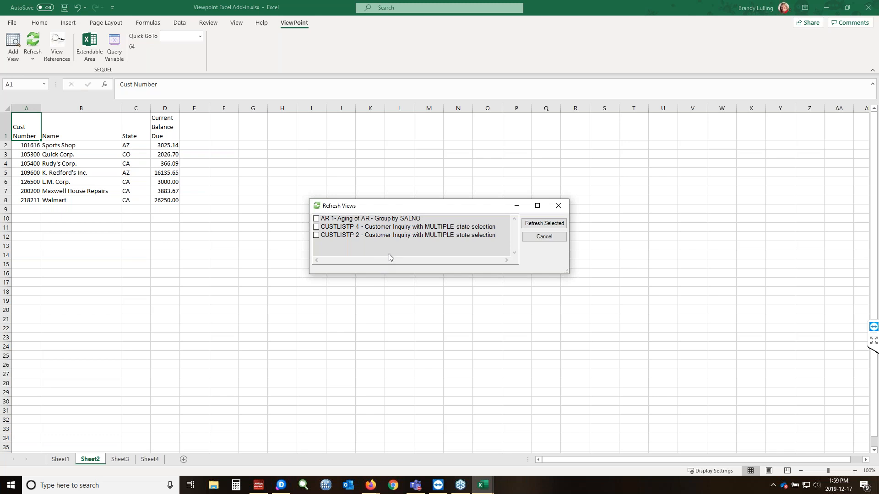
click(350, 234)
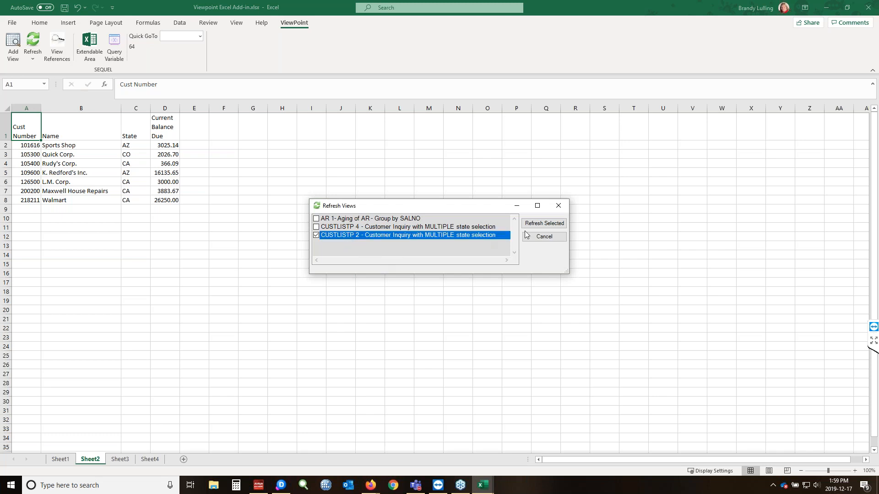
click(544, 224)
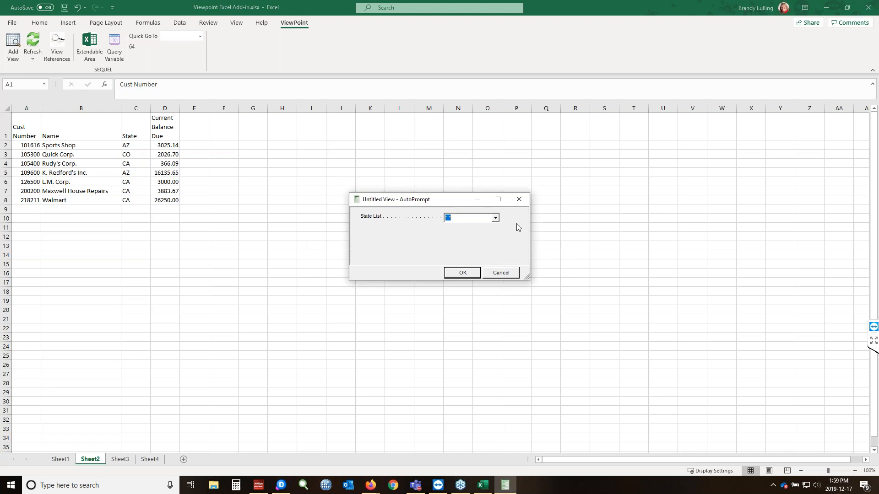
click(494, 218)
click(455, 234)
click(452, 241)
click(422, 259)
click(473, 273)
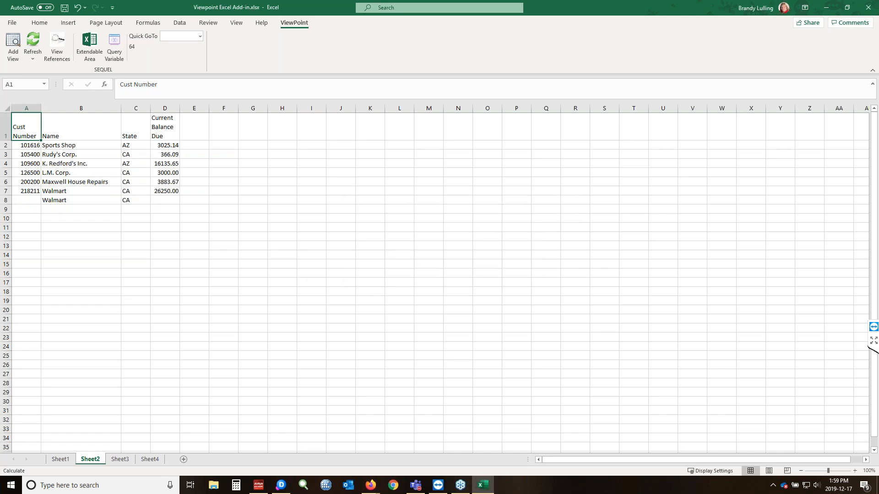
- Review the workbook's view references, including ranges, extendable areas and selected columns, and close the list
click(57, 55)
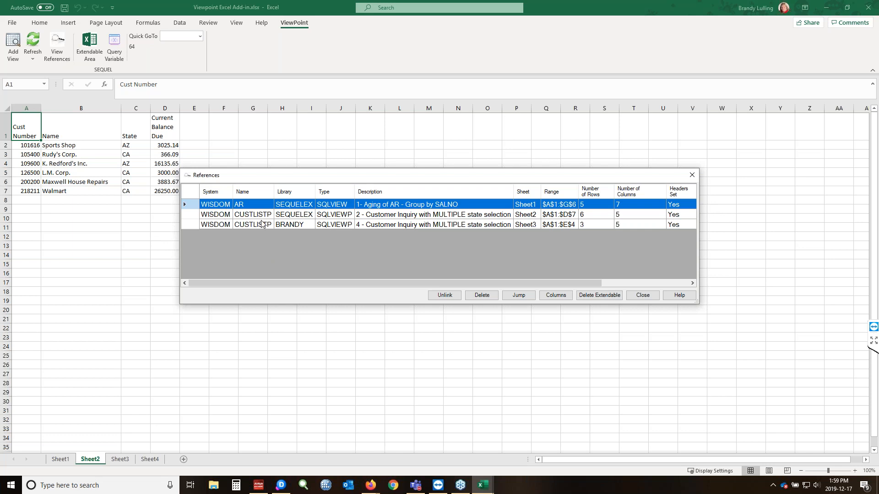
drag(474, 283, 610, 271)
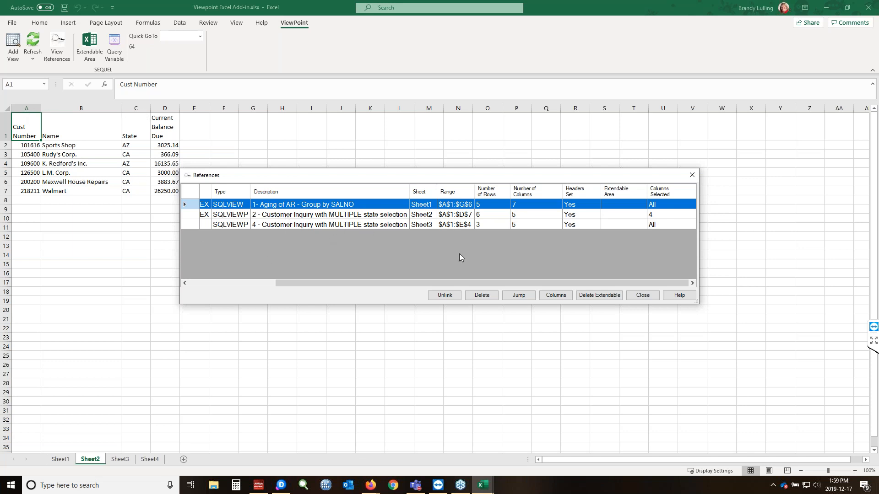
click(643, 295)
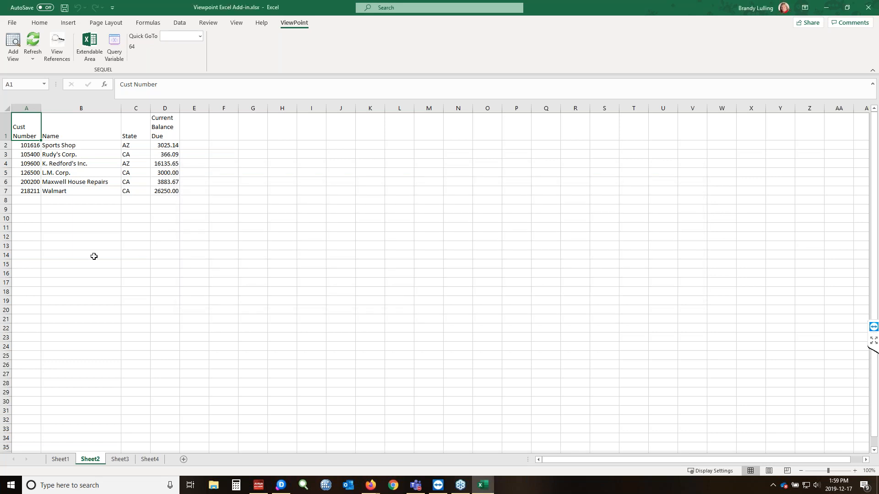
- Examine the % of Total formulas beside the customer data on Sheet3
click(128, 463)
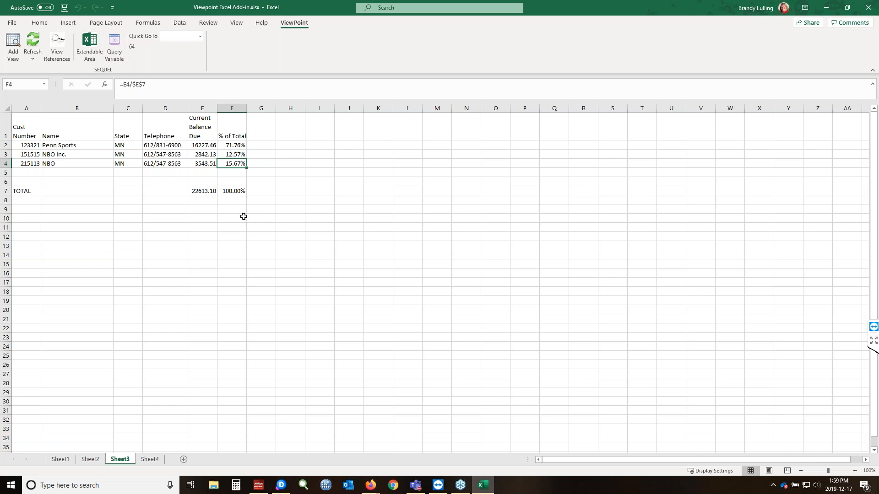
drag(240, 146, 242, 162)
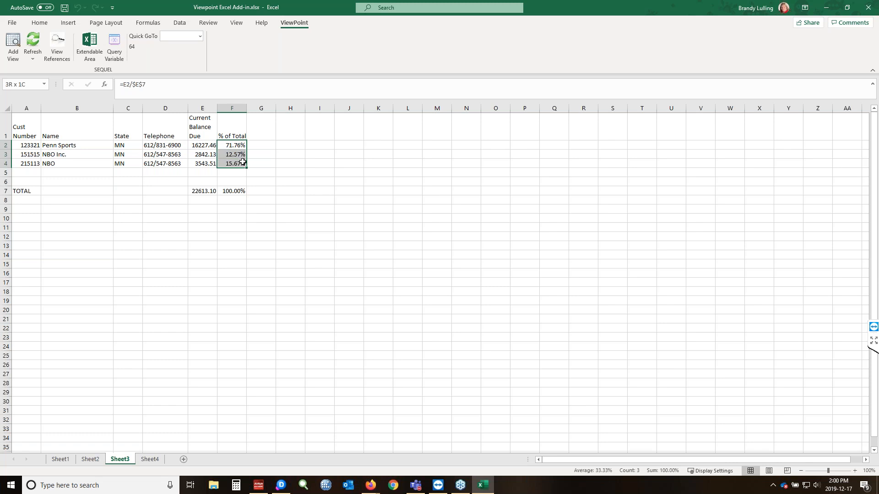
click(240, 146)
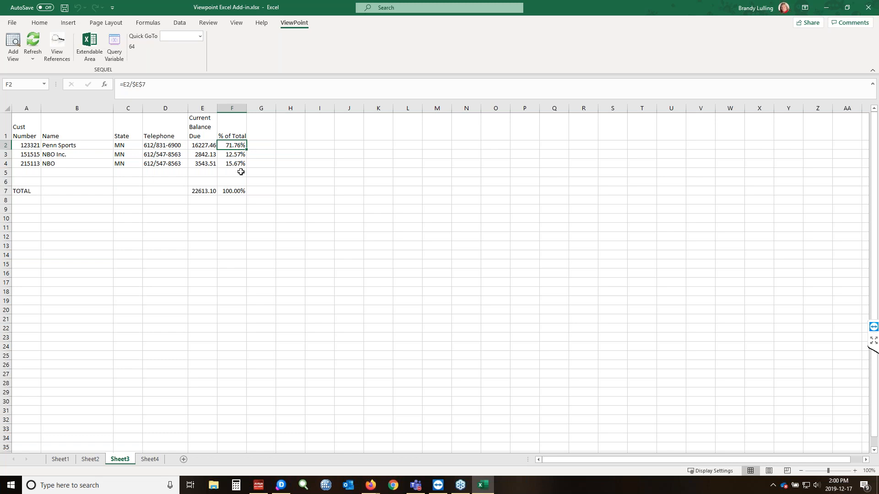
- Define the % of Total formula area starting at F2 as an extendable area linked to the CUSTLISTP view on Sheet3
drag(231, 147, 232, 164)
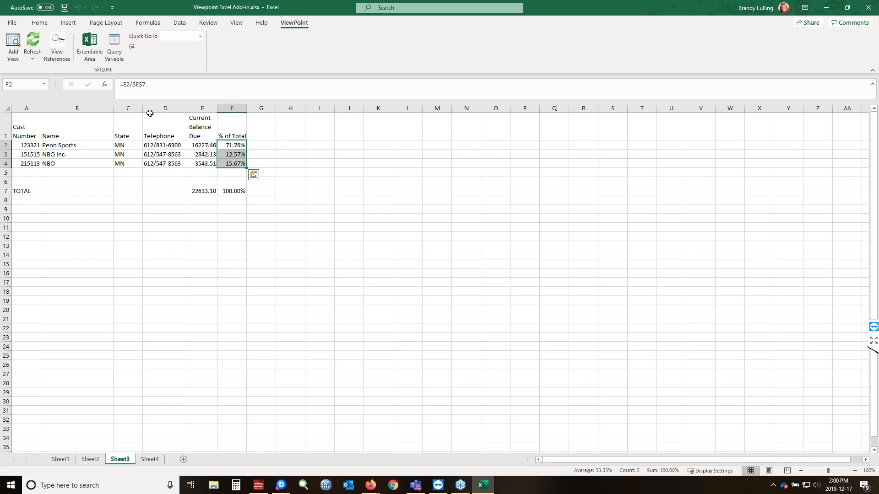
click(92, 53)
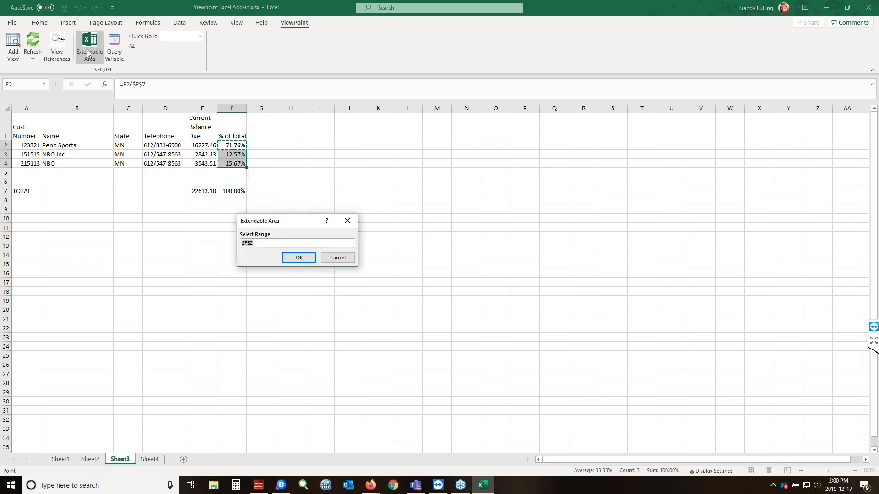
click(298, 258)
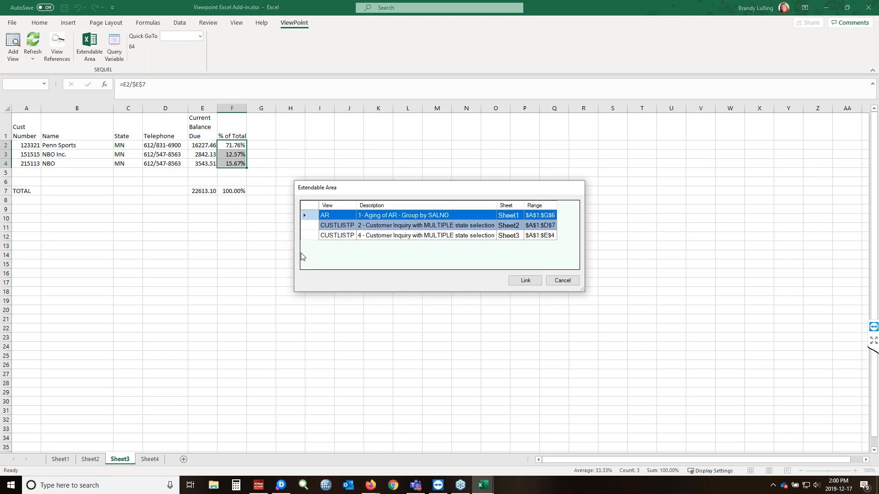
click(344, 238)
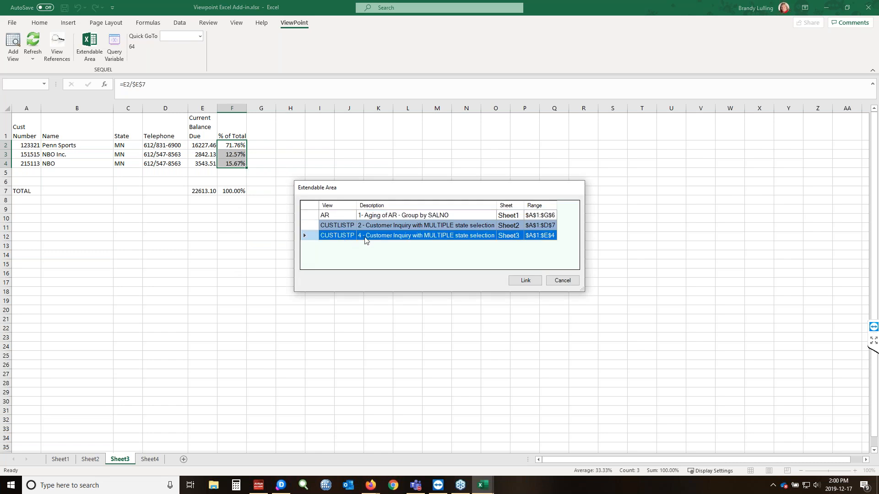
click(526, 281)
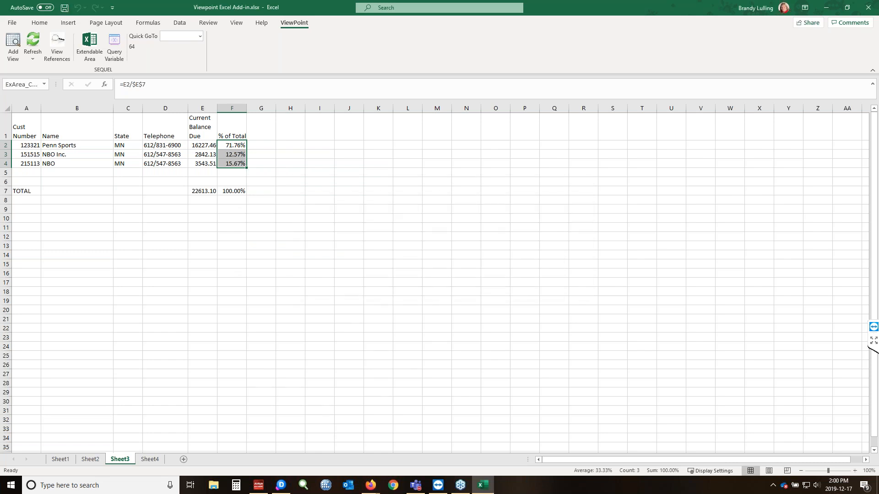
- Start refreshing all views and set the first State List to the blank value, FL and GA
click(33, 59)
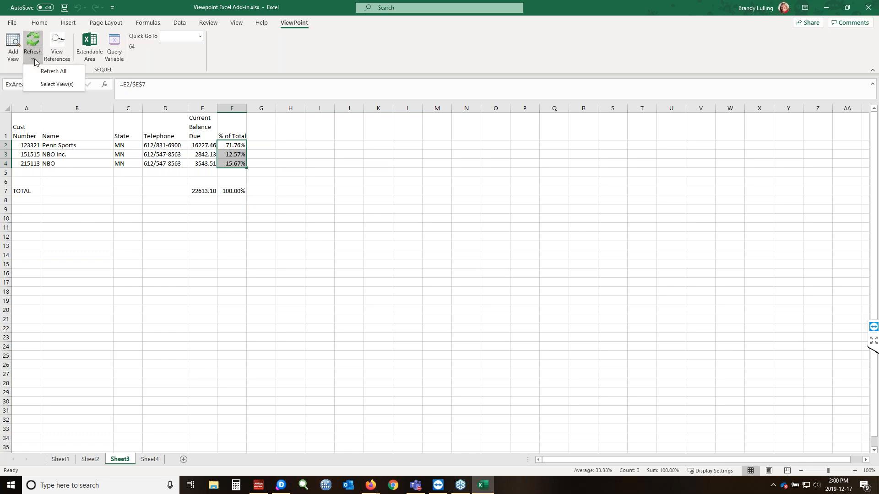
click(42, 72)
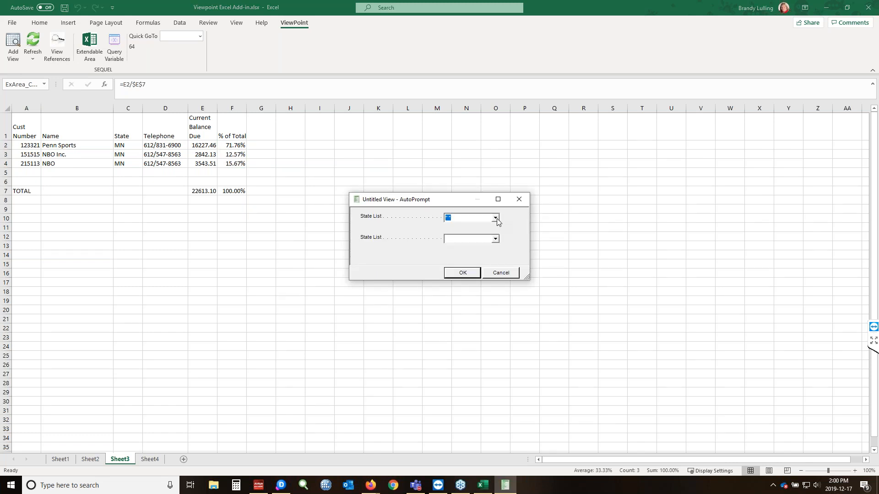
click(495, 218)
click(448, 262)
click(448, 268)
click(417, 262)
- Add FL and GA to the second State List beside the blank value, run the refresh, and check Sheet3
click(496, 239)
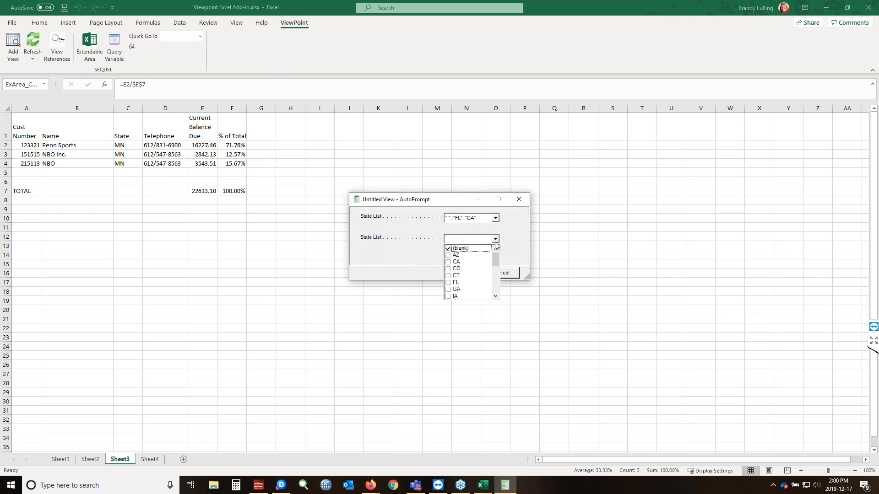
click(448, 282)
click(448, 289)
click(422, 266)
click(457, 274)
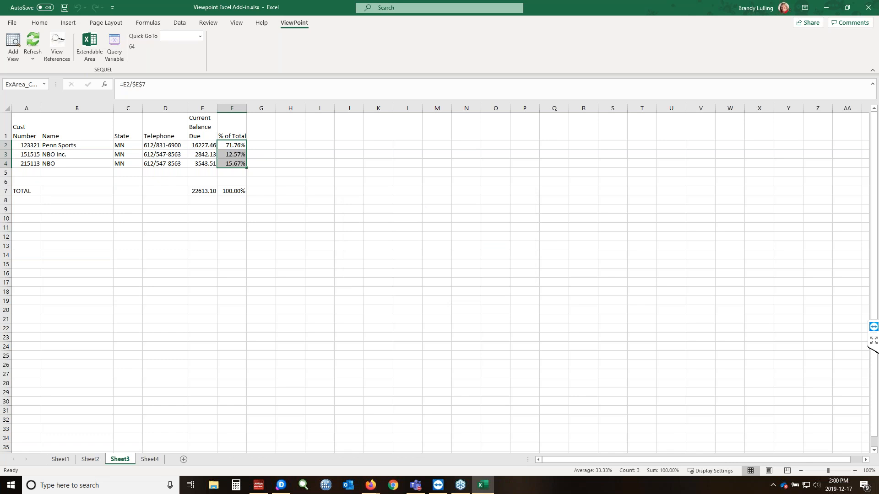
click(463, 275)
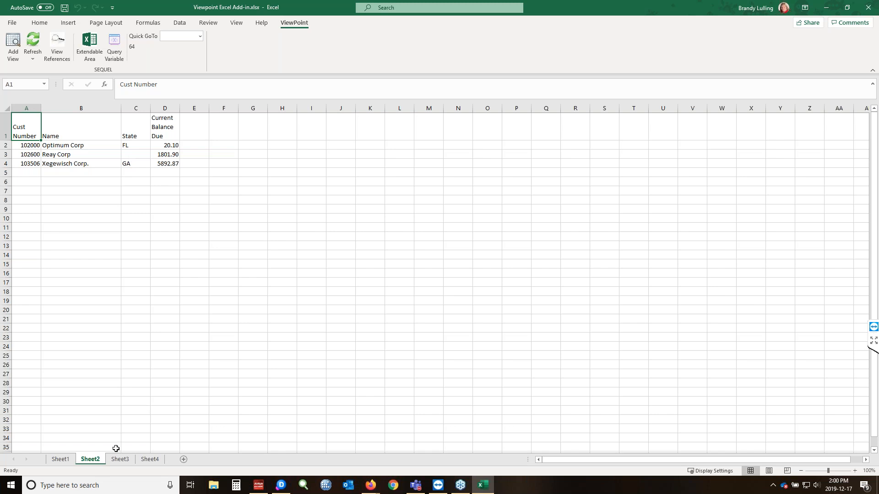
click(115, 463)
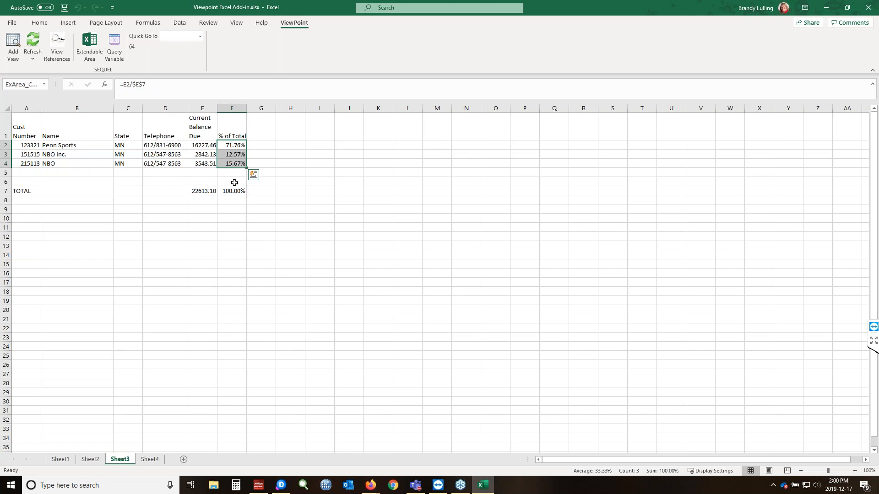
click(301, 161)
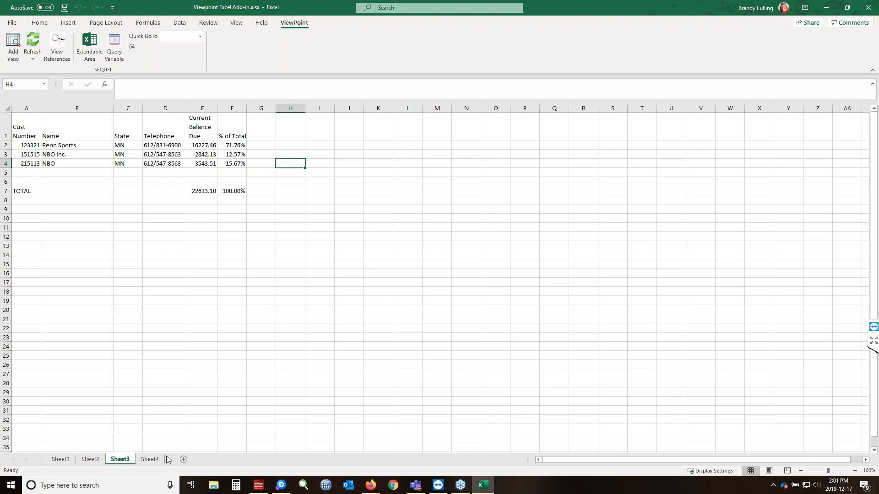
- Try to link the query variable of the Sheet3 CUSTLISTP view to the State Prompt cell B1 on Sheet4
click(151, 459)
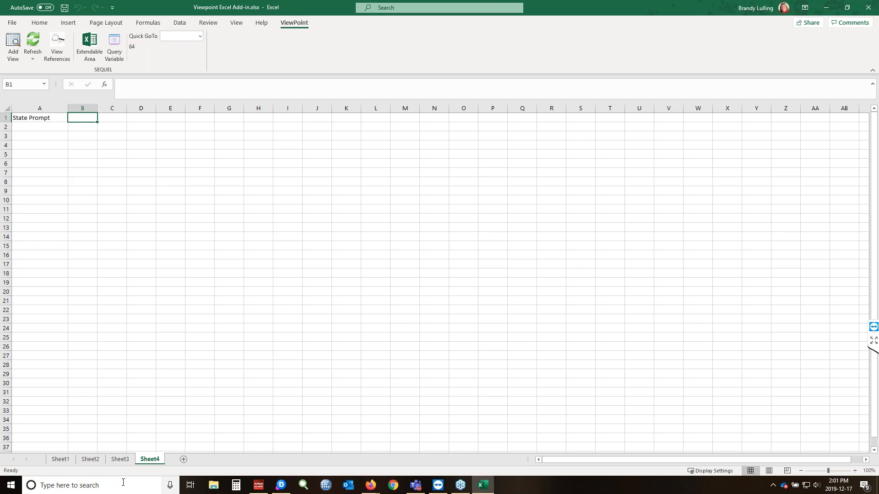
click(121, 460)
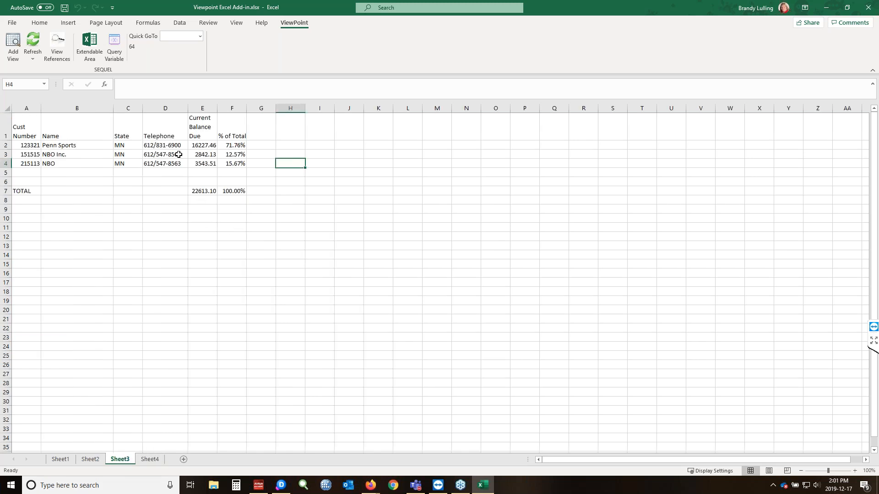
click(114, 54)
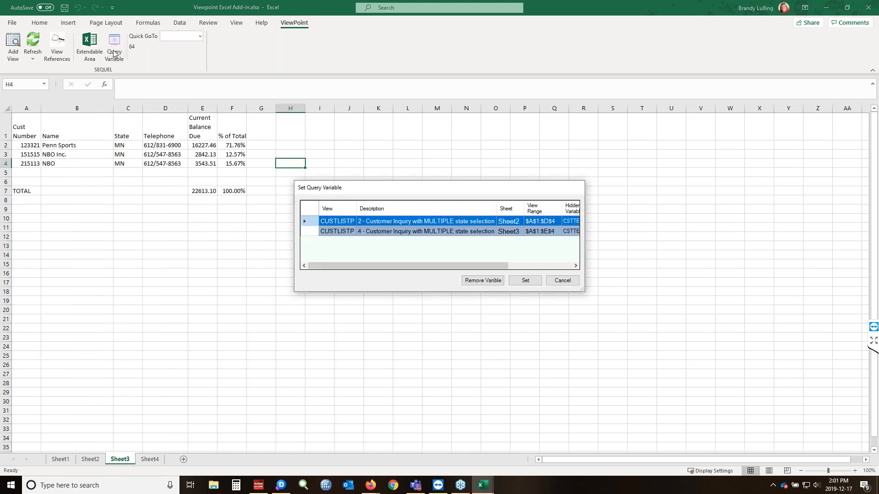
click(336, 232)
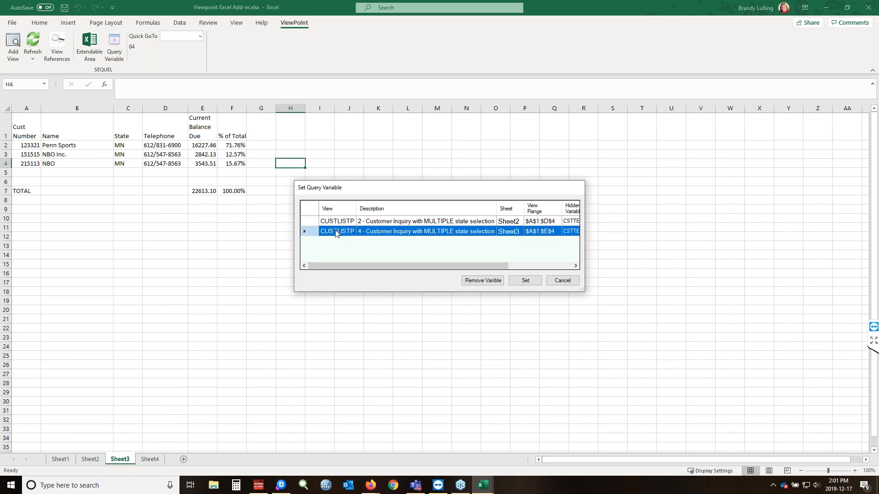
click(524, 280)
click(147, 460)
click(82, 118)
click(300, 260)
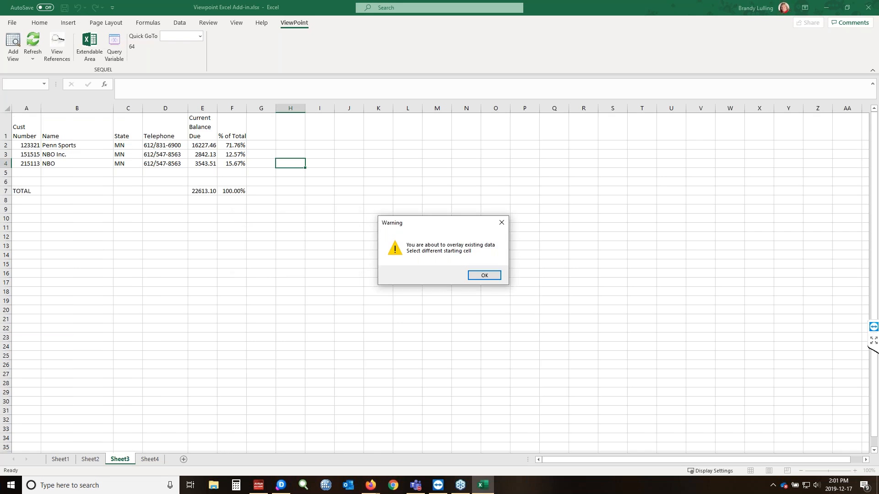
click(483, 275)
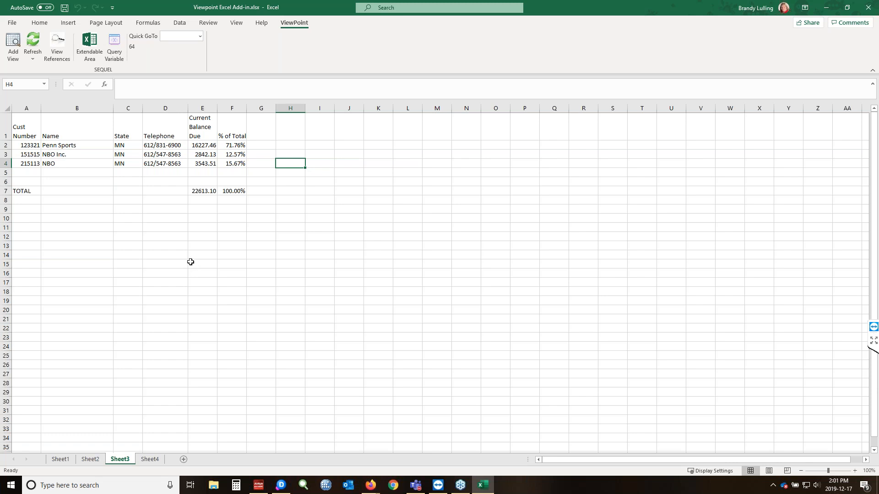
- Try to link the CSTTELST variable of the Sheet2 CUSTLISTP view to cell B1 on Sheet4
click(90, 459)
click(115, 48)
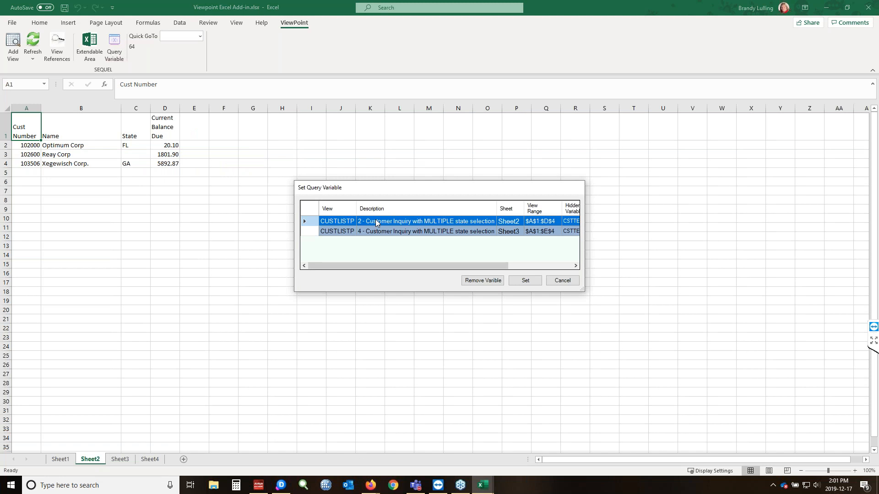
click(525, 280)
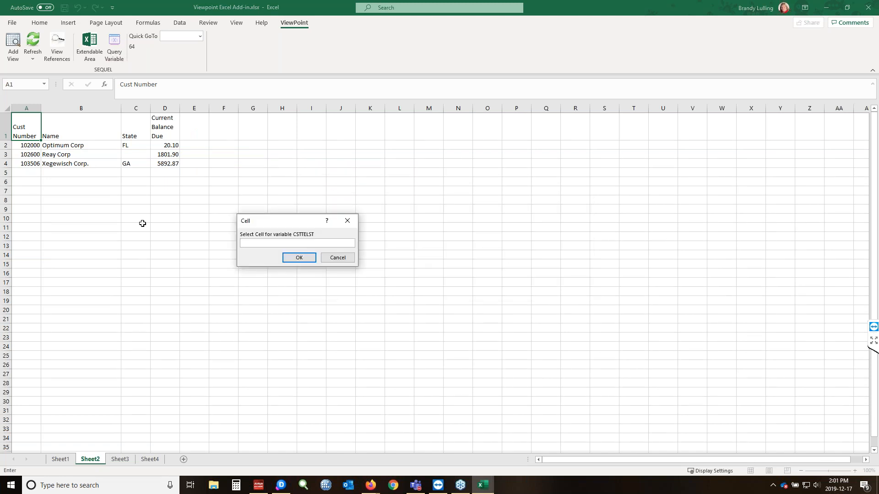
click(149, 459)
click(81, 118)
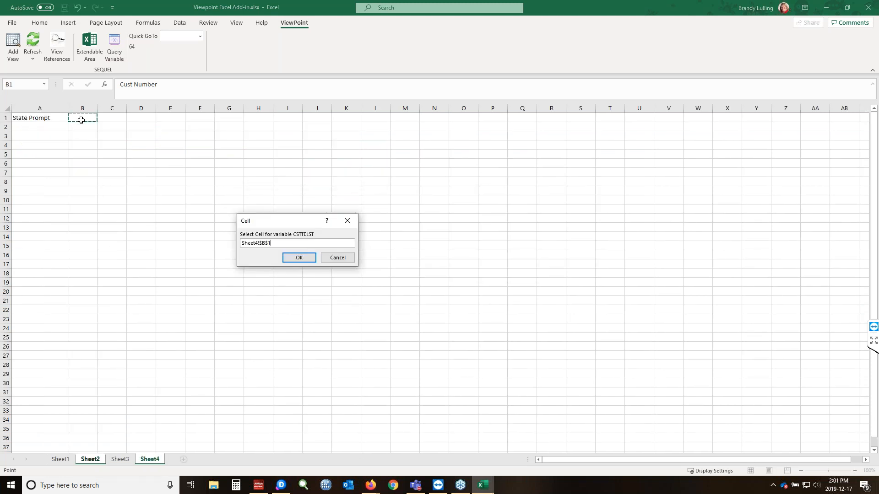
click(299, 257)
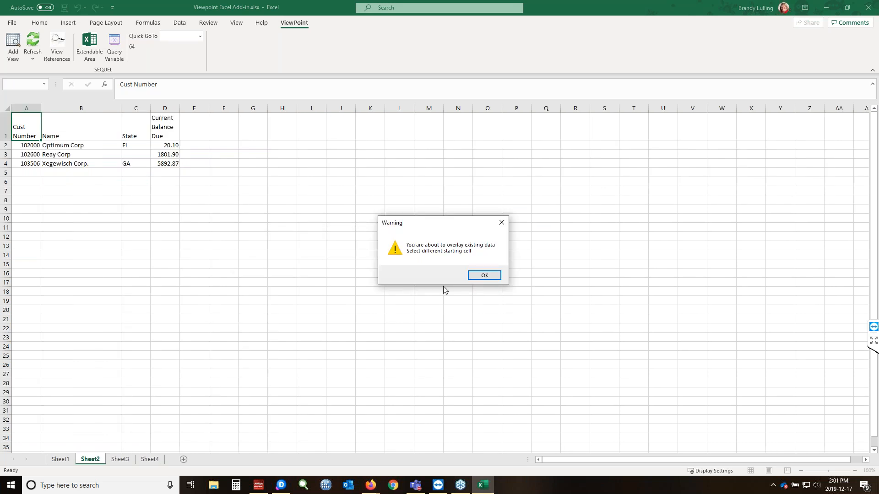
click(482, 275)
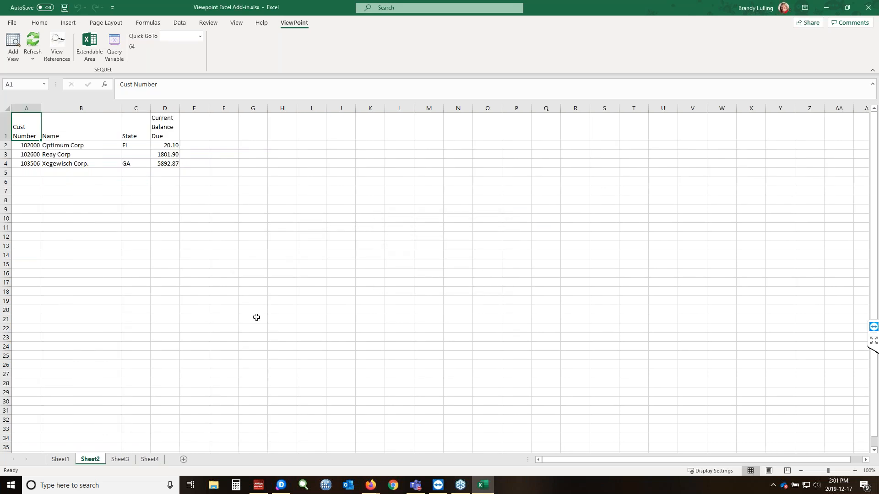
- Link the CSTTELST query variable of the Sheet2 CUSTLISTP view to the empty cell L1 on Sheet3
click(151, 460)
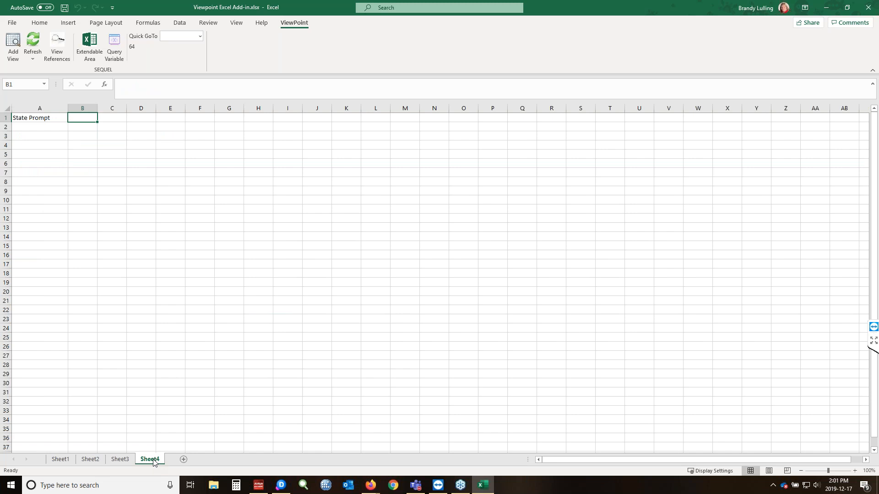
click(127, 461)
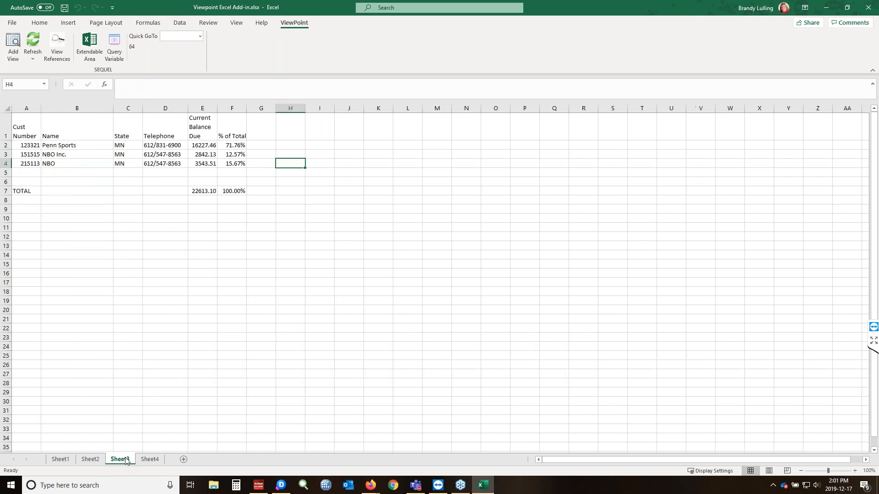
click(389, 147)
click(395, 129)
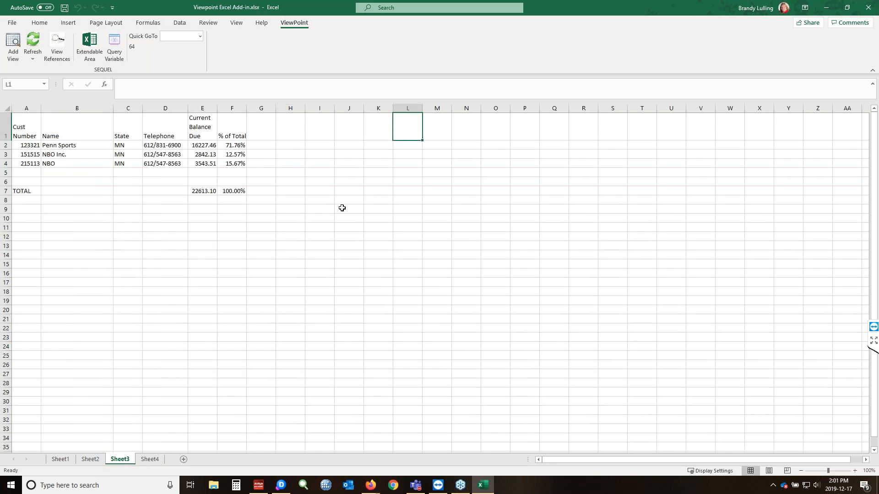
click(115, 49)
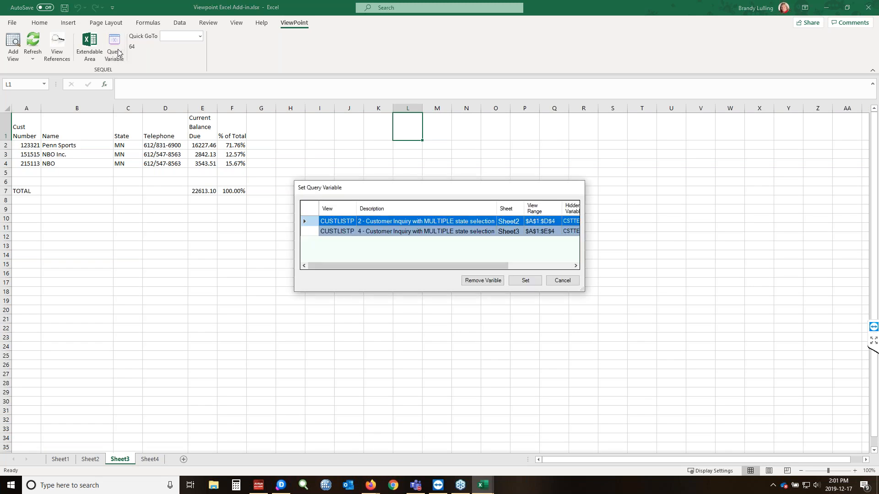
click(526, 281)
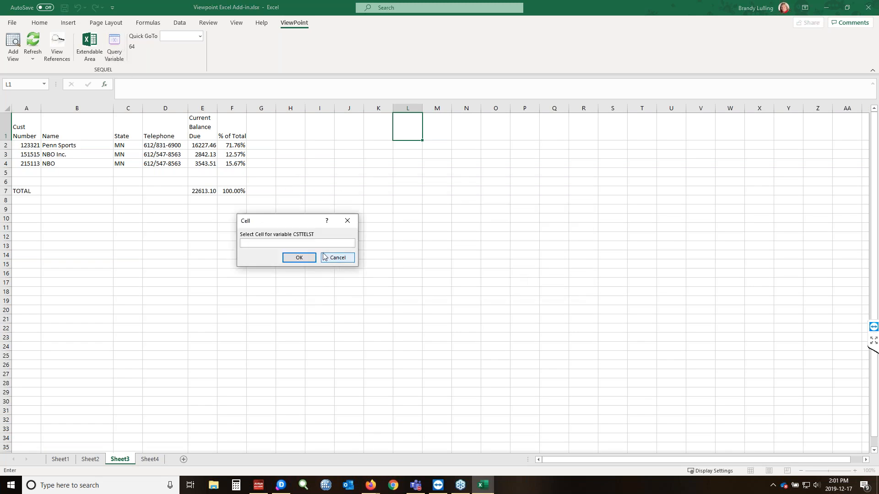
click(400, 131)
click(300, 257)
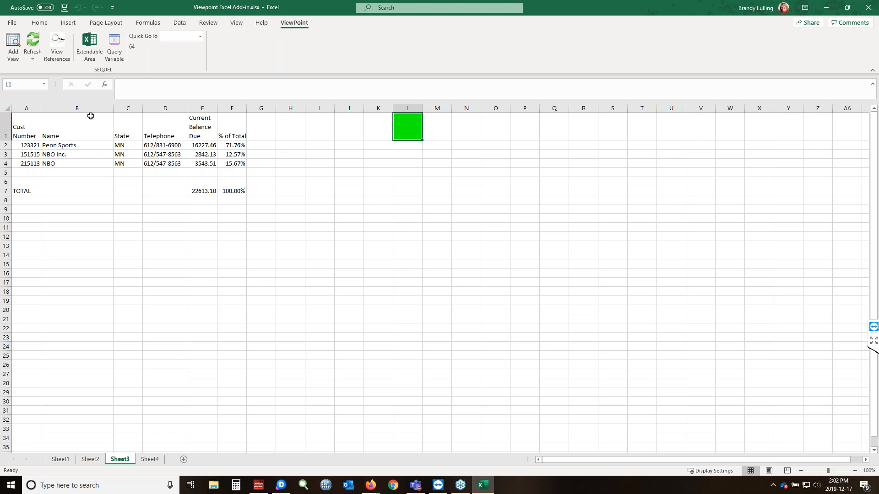
- Link the CSTTE query variable of the Sheet3 CUSTLISTP view to cell L1 on Sheet3
click(114, 45)
click(374, 234)
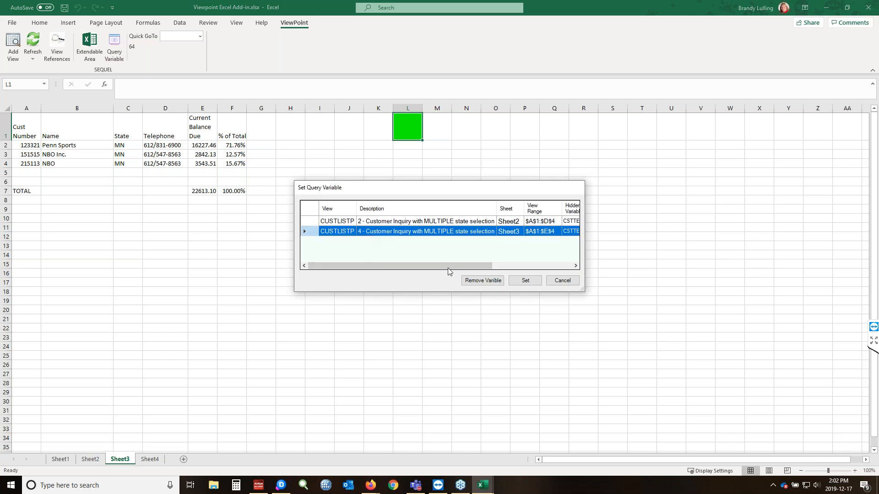
click(519, 284)
click(403, 131)
click(302, 257)
click(303, 256)
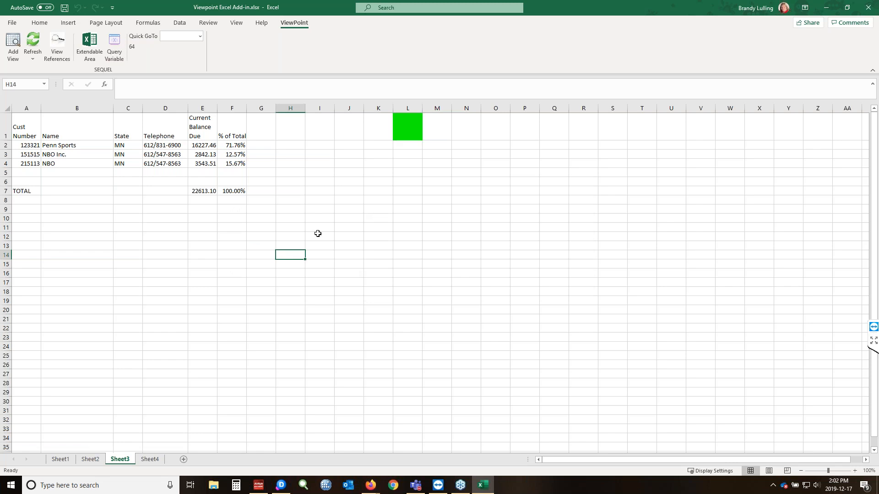
- Review the cells assigned to both views' query variables and close the list
click(114, 47)
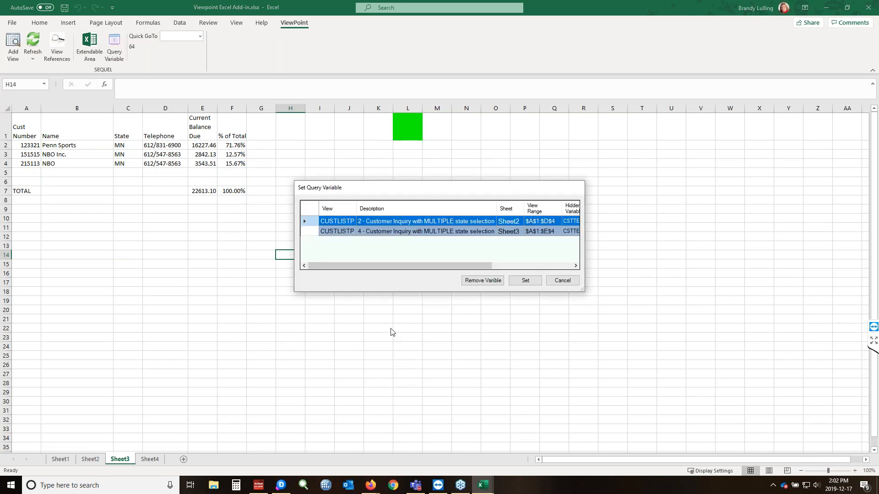
drag(481, 266, 561, 265)
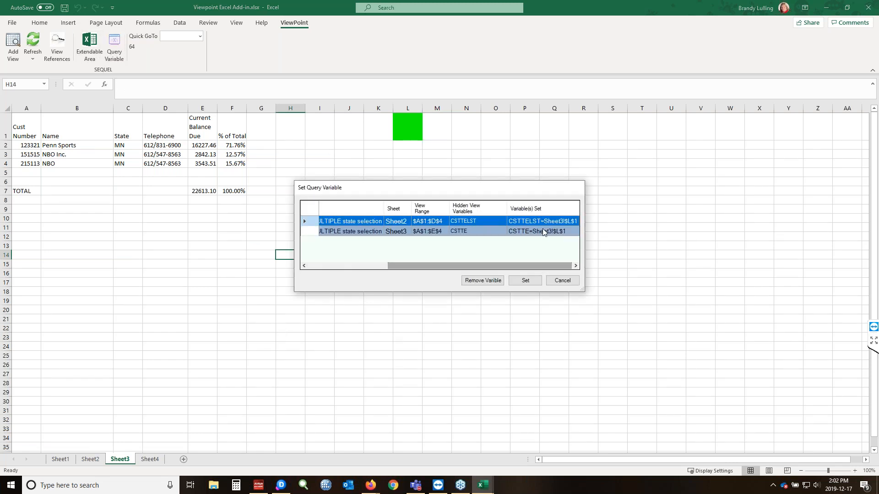
click(562, 280)
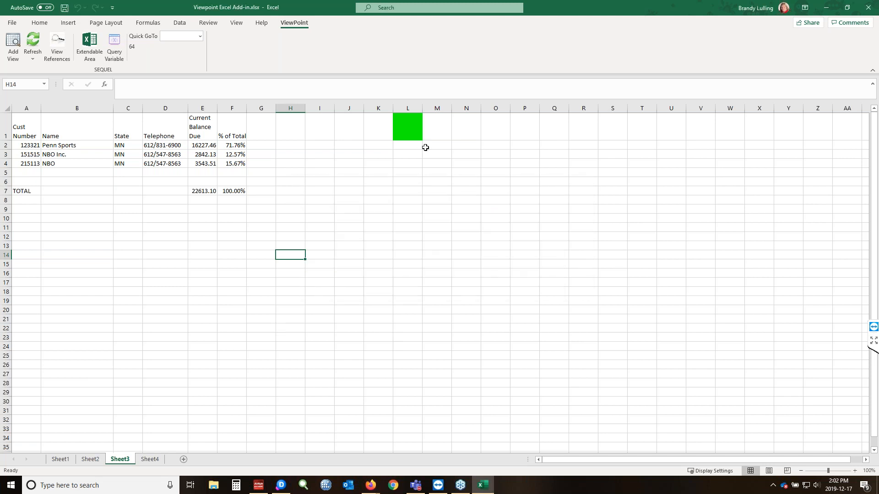
- Enter MN in the linked cell L1 on Sheet3, then refresh the views and check Sheet2 and Sheet3
click(413, 131)
text(MN)
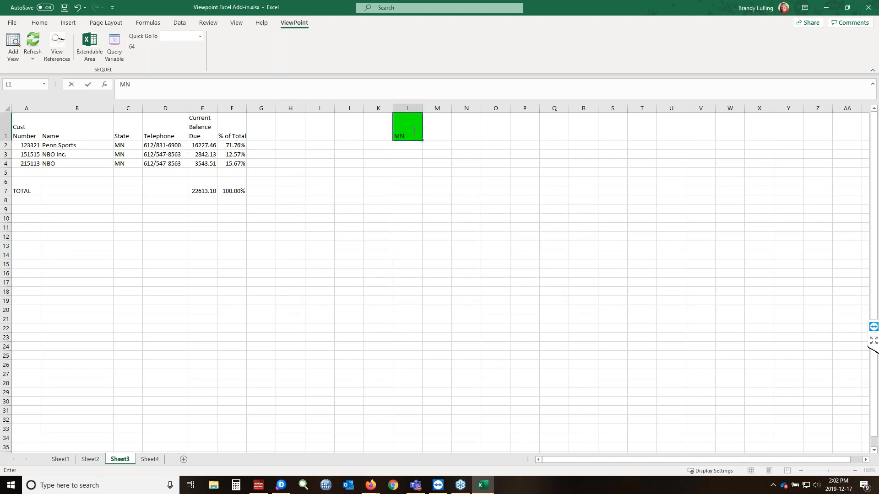
click(377, 236)
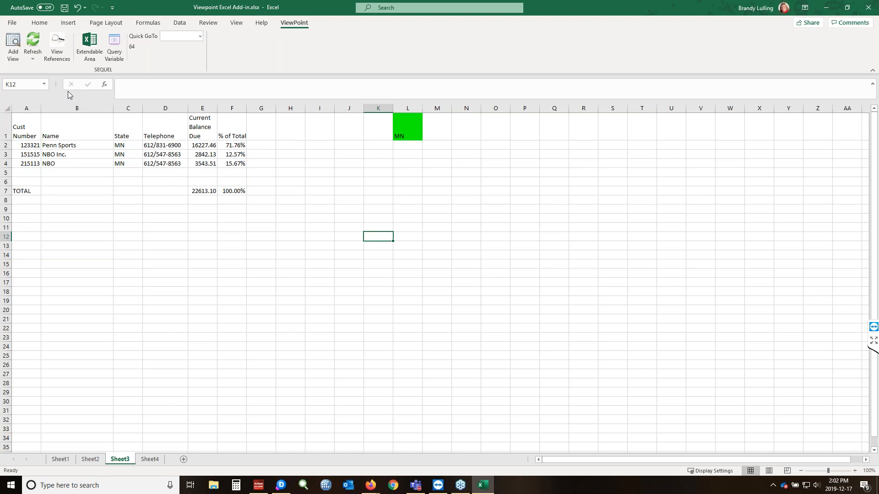
click(36, 44)
click(481, 274)
click(90, 459)
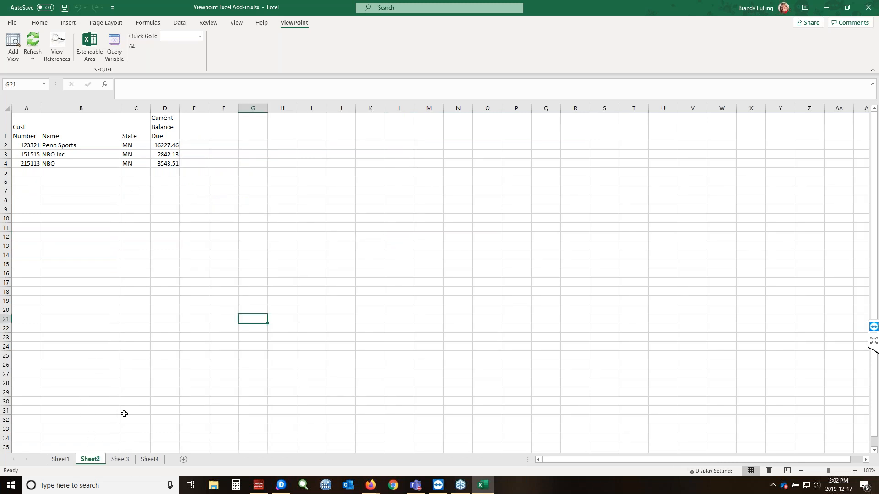
click(120, 459)
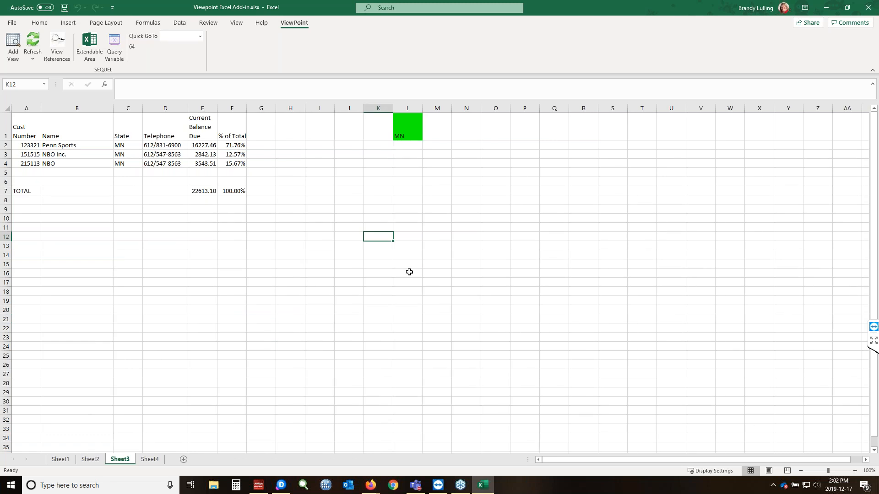